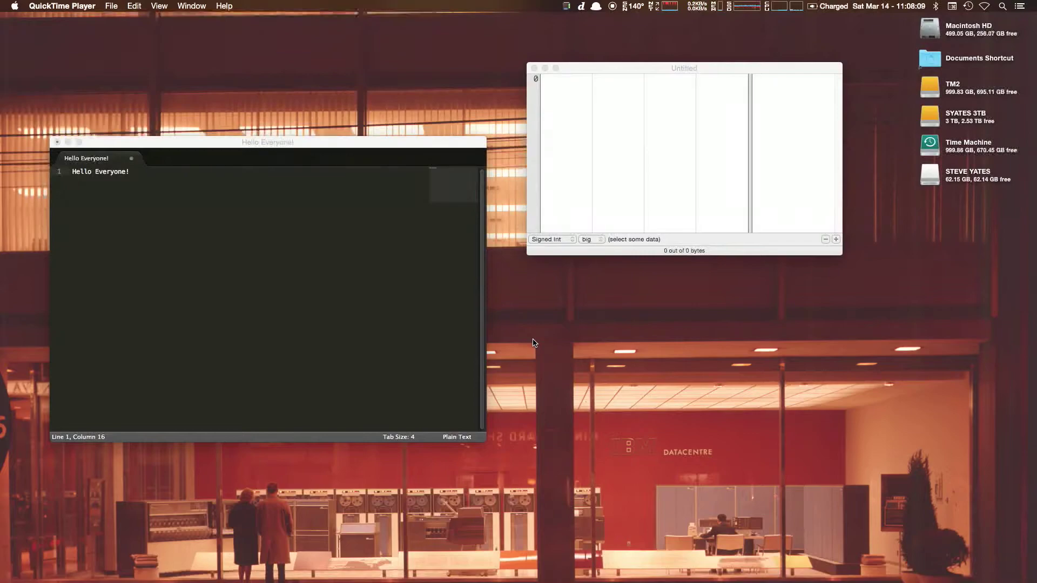
# - View the sample bitmaps grid.bmp and red.bmp, and arrange the text editor and hex editor windows side by side
pyautogui.hotkey('ctrl', 'Right')
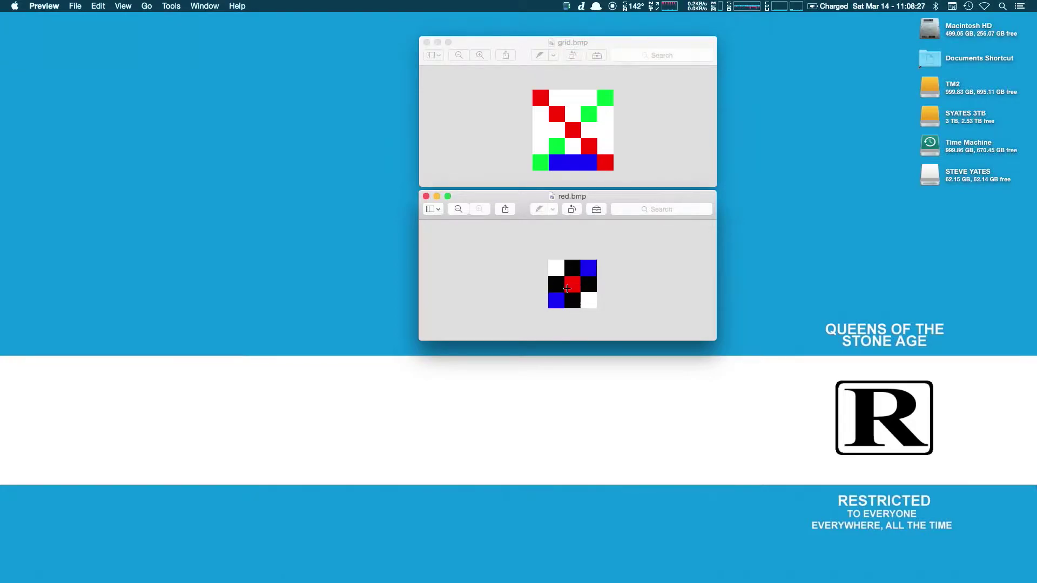
pyautogui.hotkey('ctrl', 'Left')
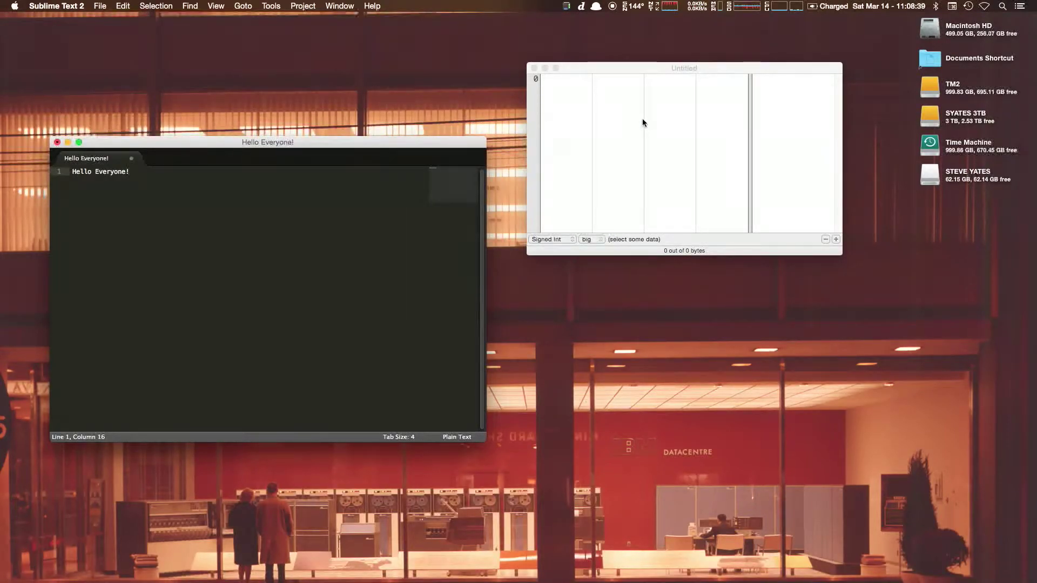
pyautogui.click(579, 67)
pyautogui.moveTo(578, 67); pyautogui.dragTo(563, 58)
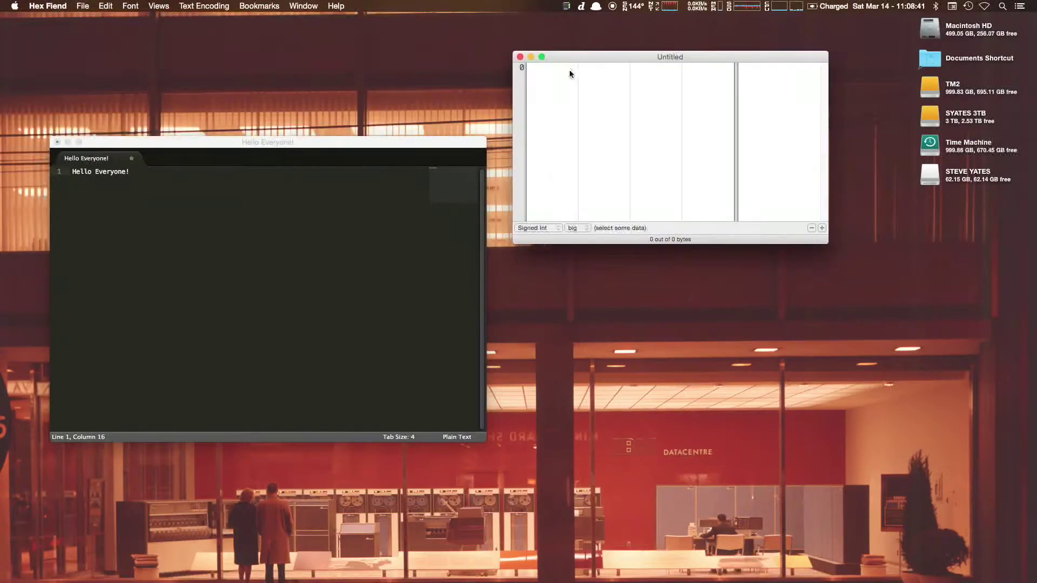
pyautogui.moveTo(313, 143); pyautogui.dragTo(279, 67)
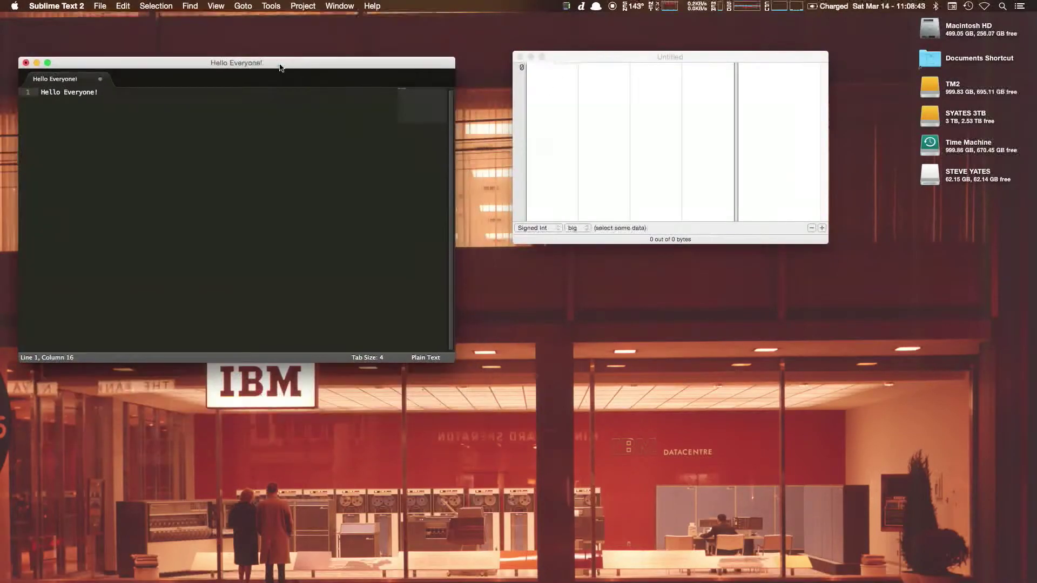
pyautogui.moveTo(577, 62); pyautogui.dragTo(565, 75)
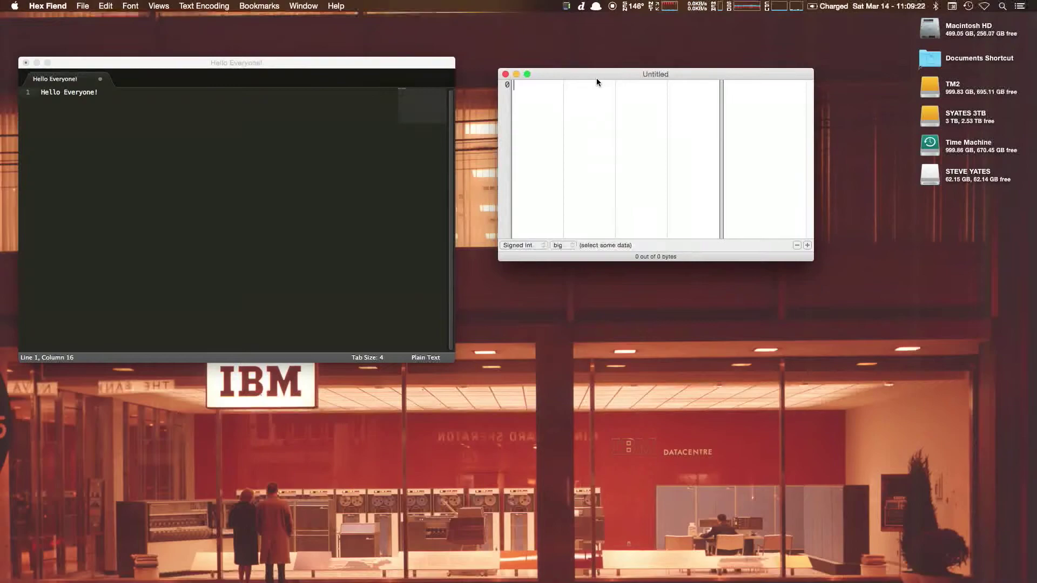
# - Enter the bitmap signature 42 4D and the four-byte file size 5A 00 00 00 in the empty hex document
pyautogui.write('42 ')
pyautogui.write('4D')
pyautogui.write('05')
pyautogui.write('A')
pyautogui.write('00 ')
pyautogui.write('00 00')
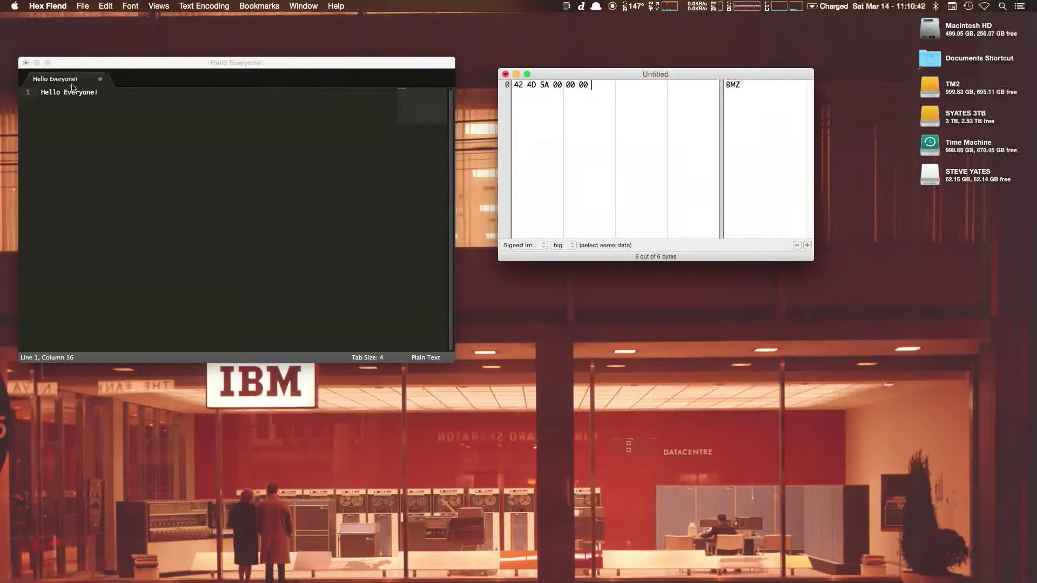
# - Reposition both windows and highlight the four file-size bytes 5A 00 00 00 in the hex document for review
pyautogui.moveTo(601, 74)
pyautogui.mouseDown()
pyautogui.moveTo(583, 65)
pyautogui.moveTo(591, 83)
pyautogui.mouseUp()
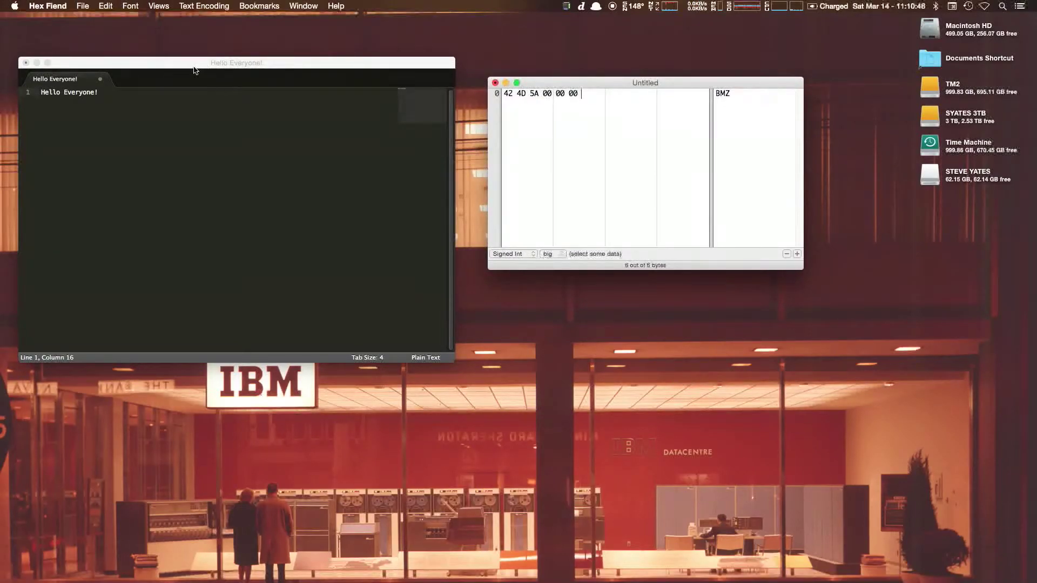
pyautogui.moveTo(191, 70); pyautogui.dragTo(190, 54)
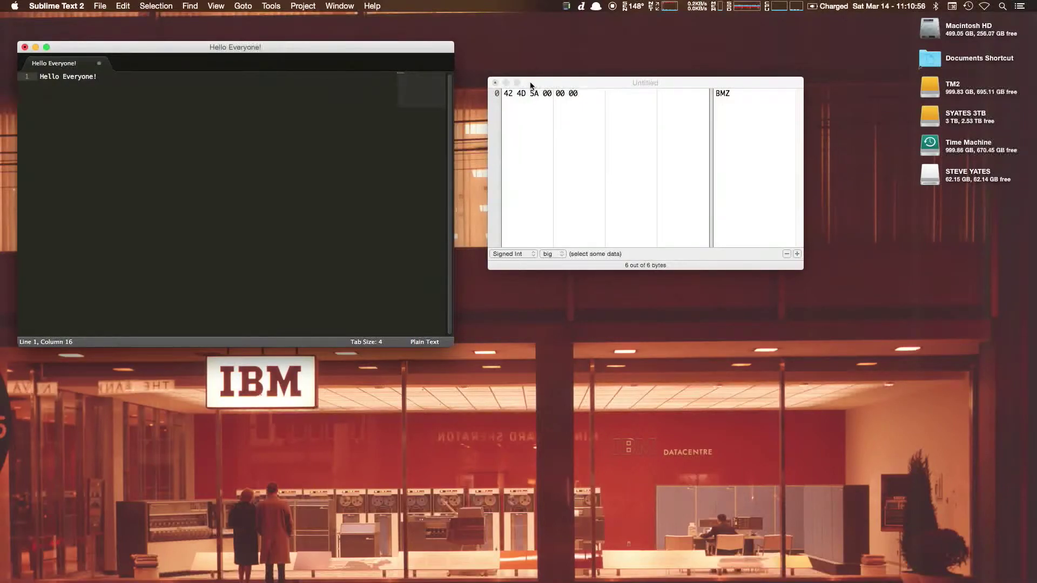
pyautogui.moveTo(561, 85); pyautogui.dragTo(558, 71)
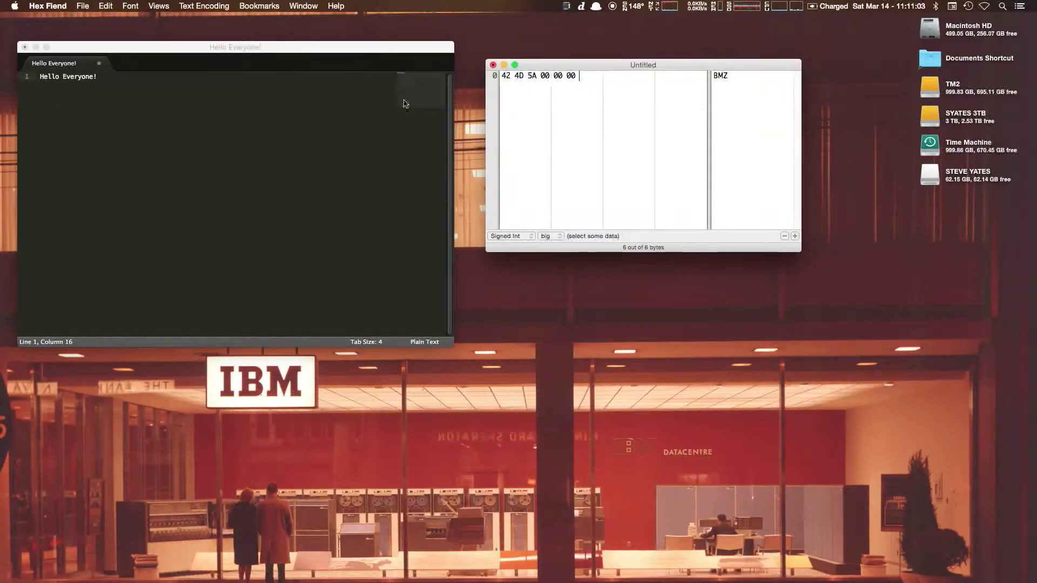
pyautogui.click(529, 77)
pyautogui.moveTo(530, 79); pyautogui.dragTo(575, 79)
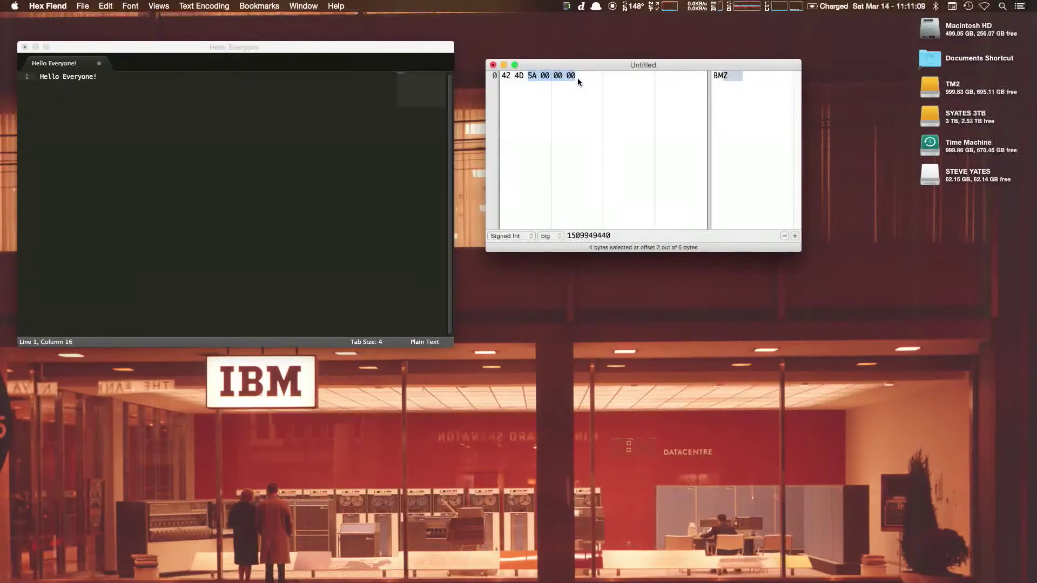
pyautogui.click(578, 77)
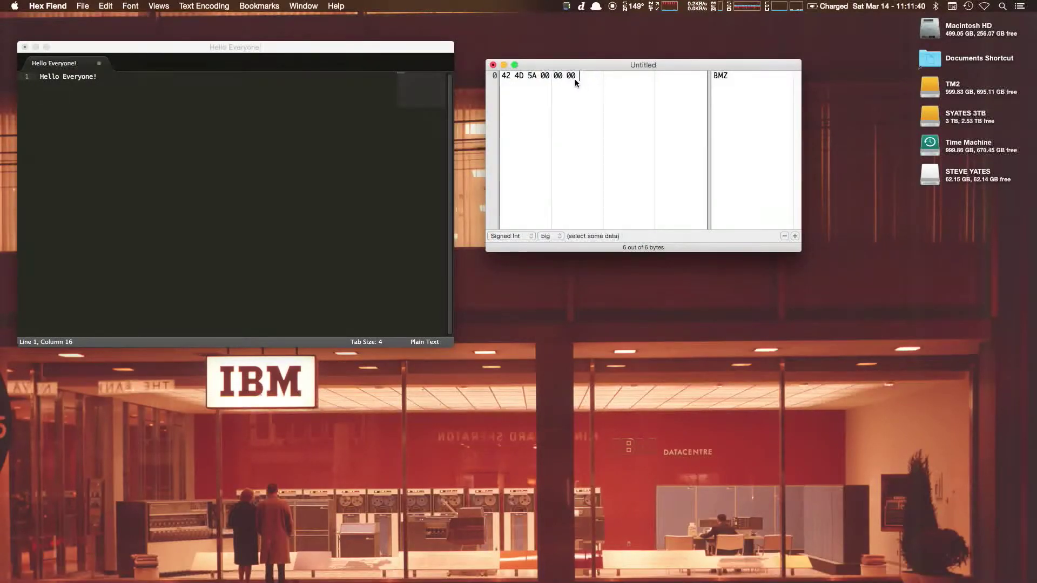
# - Append the reserved bytes 00 00 00 00 and the pixel data offset 36 00 00 00 to the hex document
pyautogui.write('00 00 00 00 00 00 00')
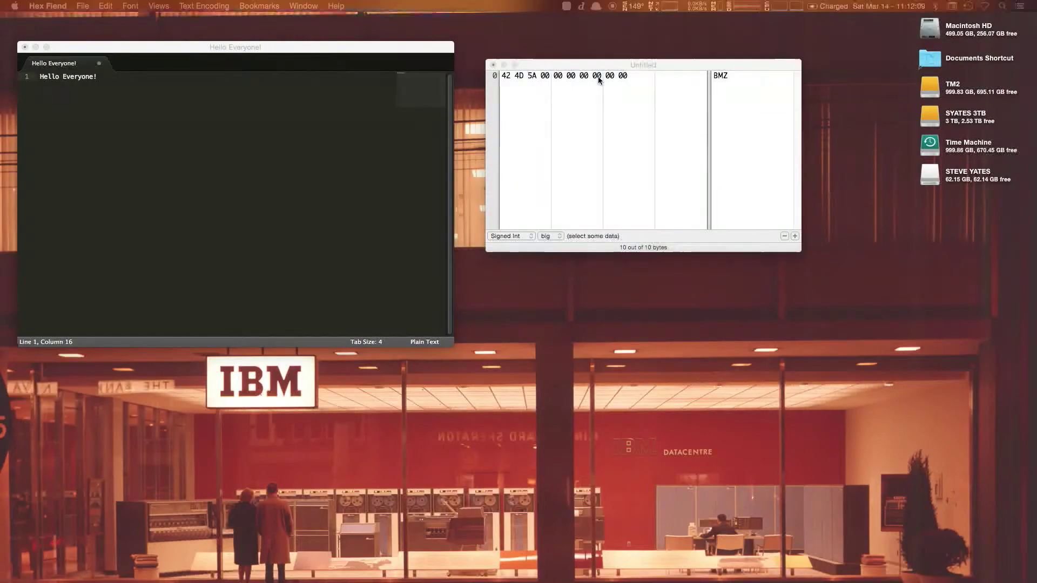
pyautogui.click(626, 79)
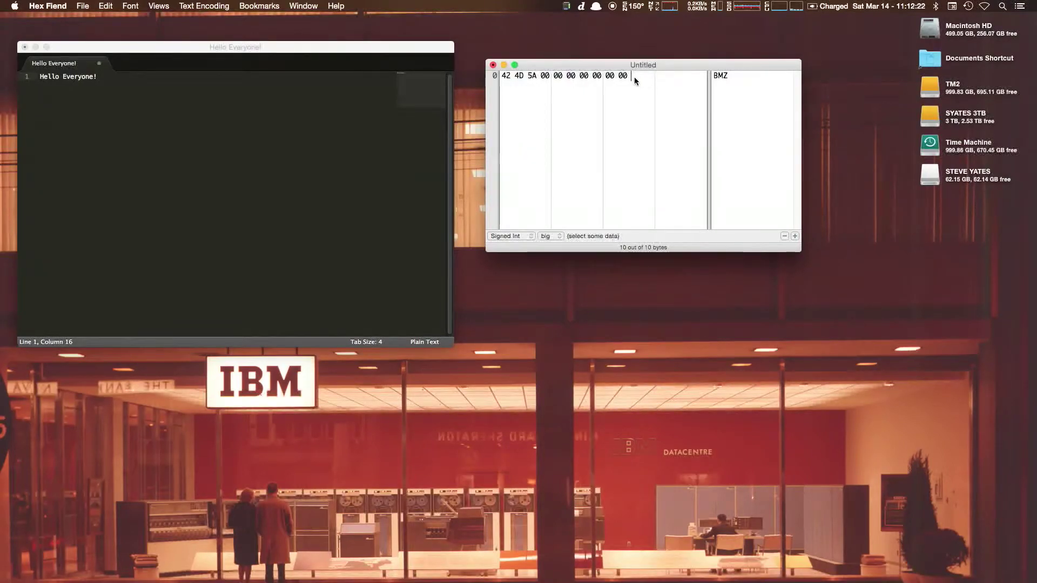
pyautogui.write('36 ')
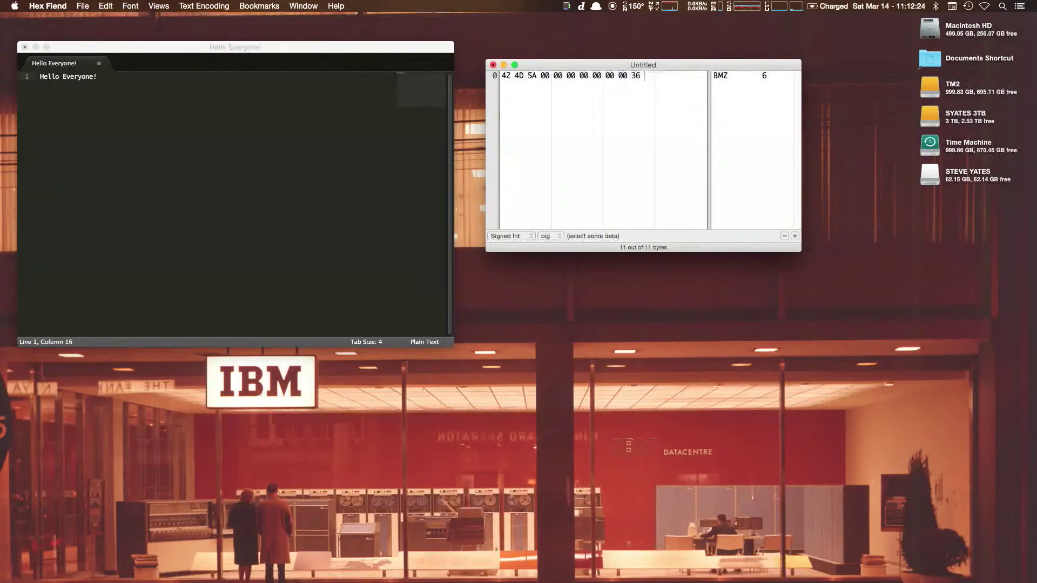
pyautogui.write('00 00 00')
# - Switch to Safari on the other desktop and search the web for "dib header wikipedia" in a new window
pyautogui.hotkey('ctrl', 'Right')
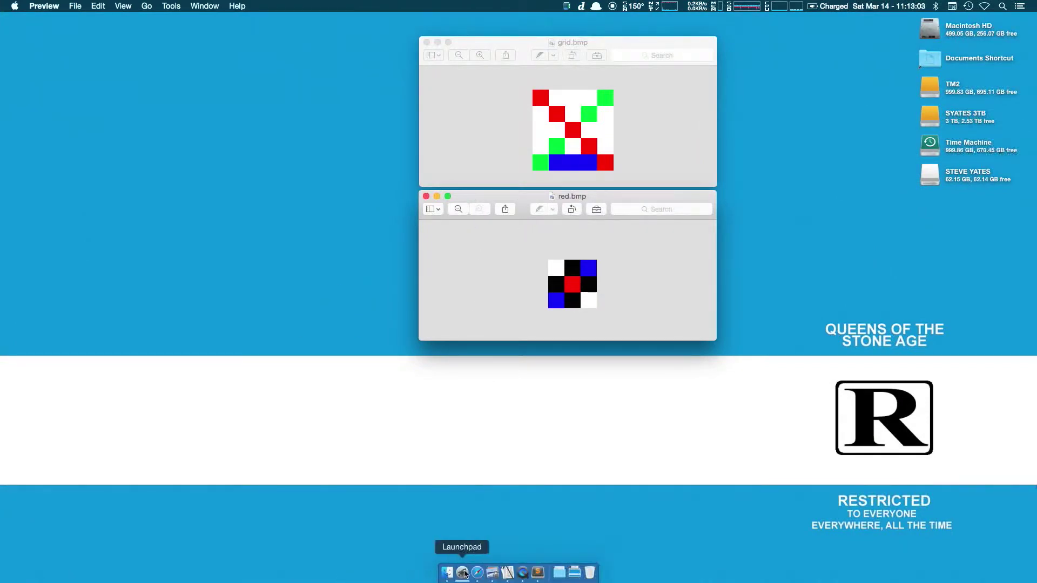
pyautogui.rightClick(478, 572)
pyautogui.click(497, 479)
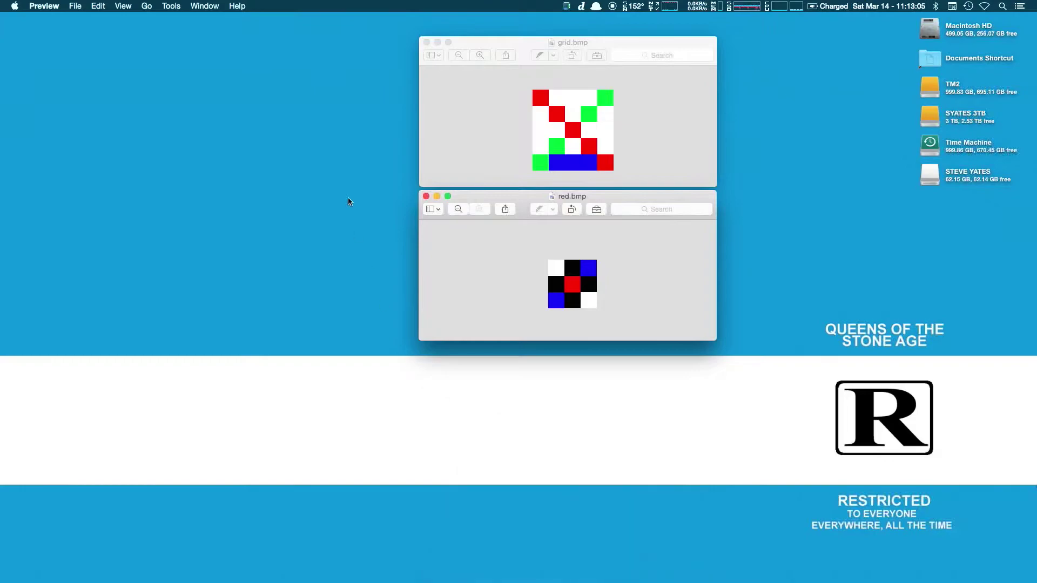
pyautogui.moveTo(424, 23); pyautogui.dragTo(480, 24)
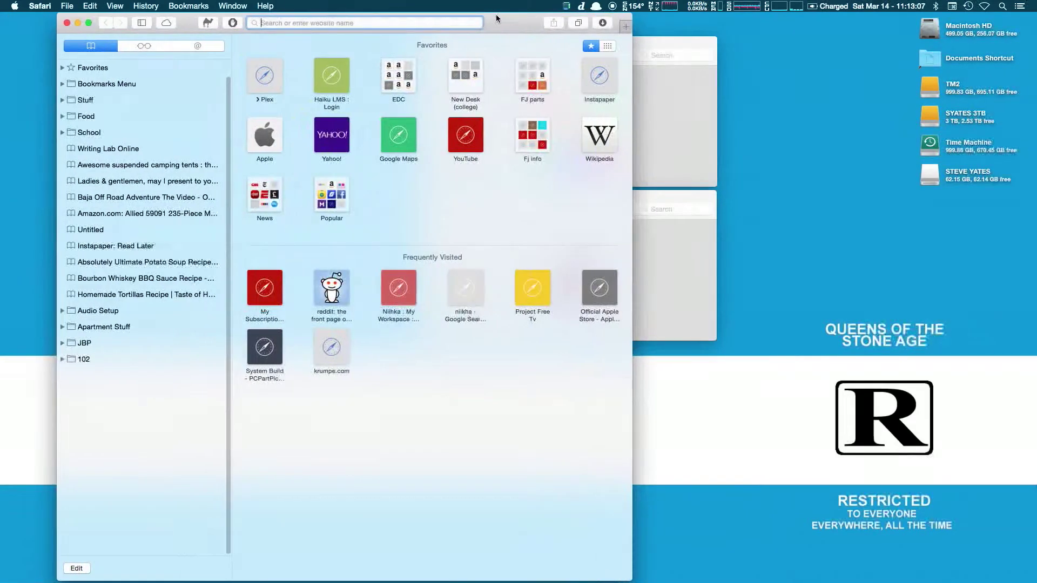
pyautogui.write('dib header ')
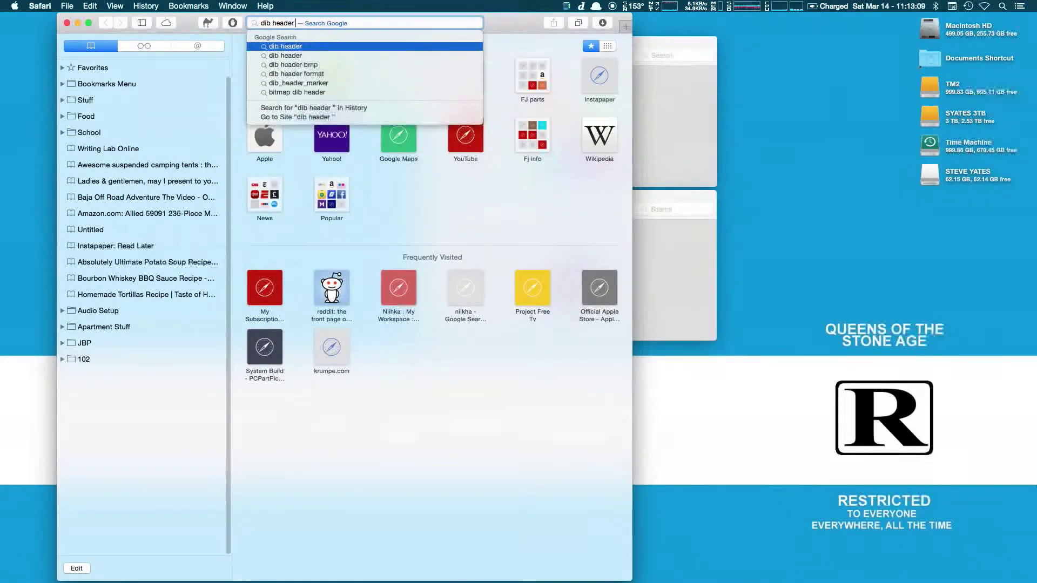
pyautogui.write('wikipedia')
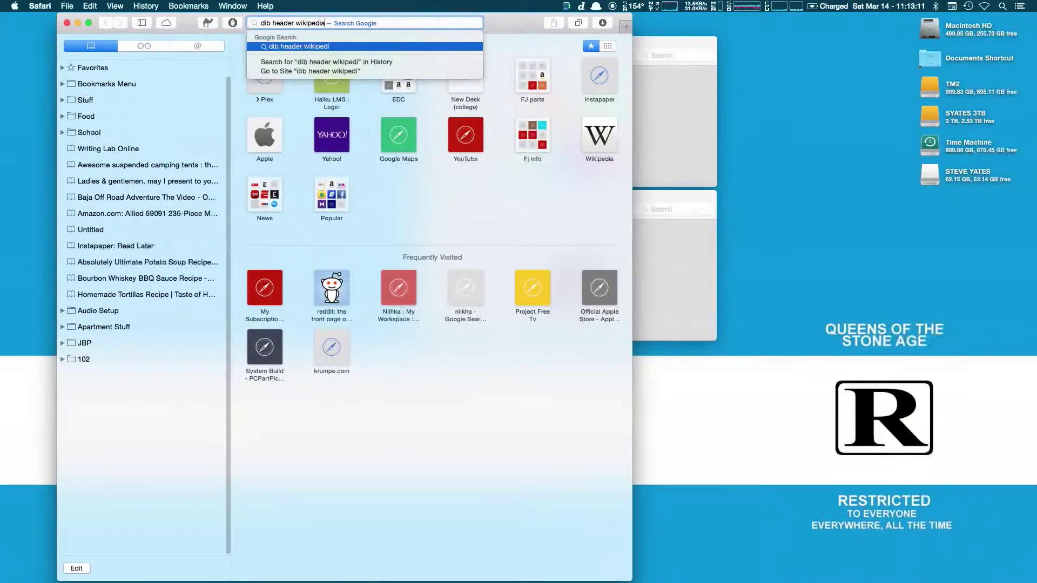
pyautogui.press('Return')
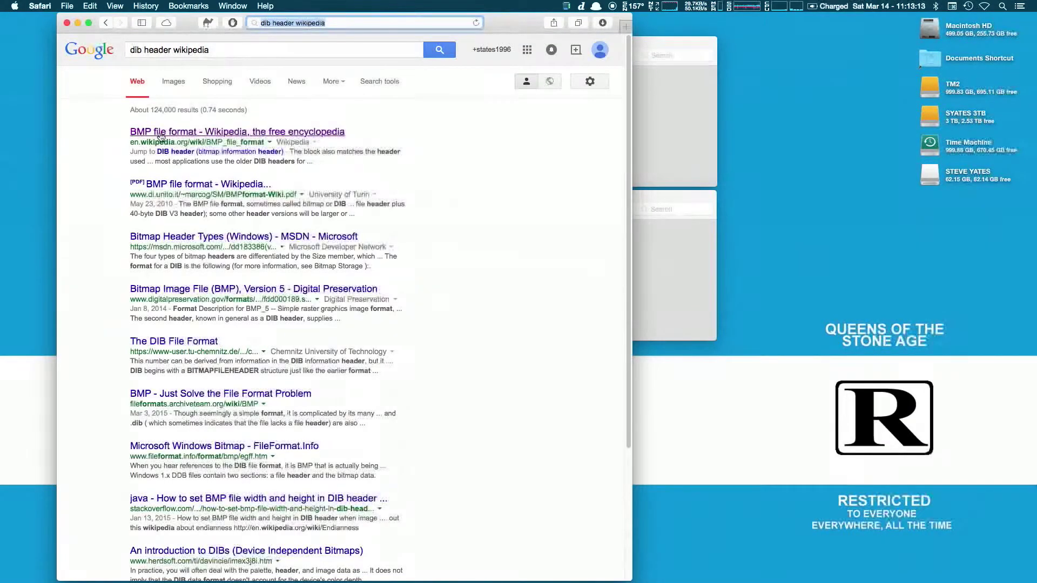
# - Open the Wikipedia article on the BMP file format and find its DIB header section
pyautogui.click(318, 136)
pyautogui.moveTo(512, 28); pyautogui.dragTo(611, 28)
pyautogui.scroll(-10, 441, 276)
pyautogui.scroll(-15, 440, 277)
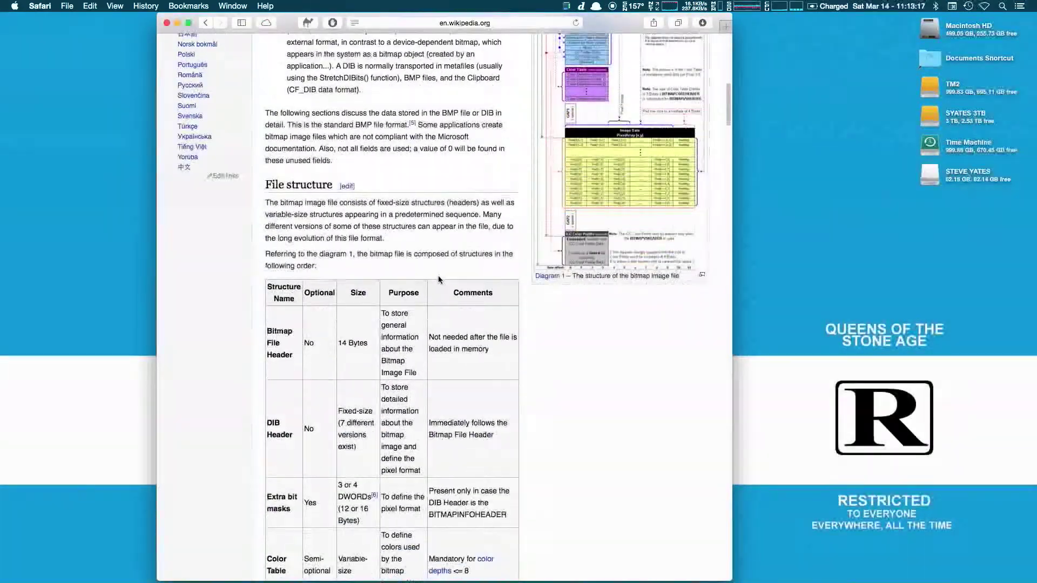
pyautogui.scroll(-10, 439, 276)
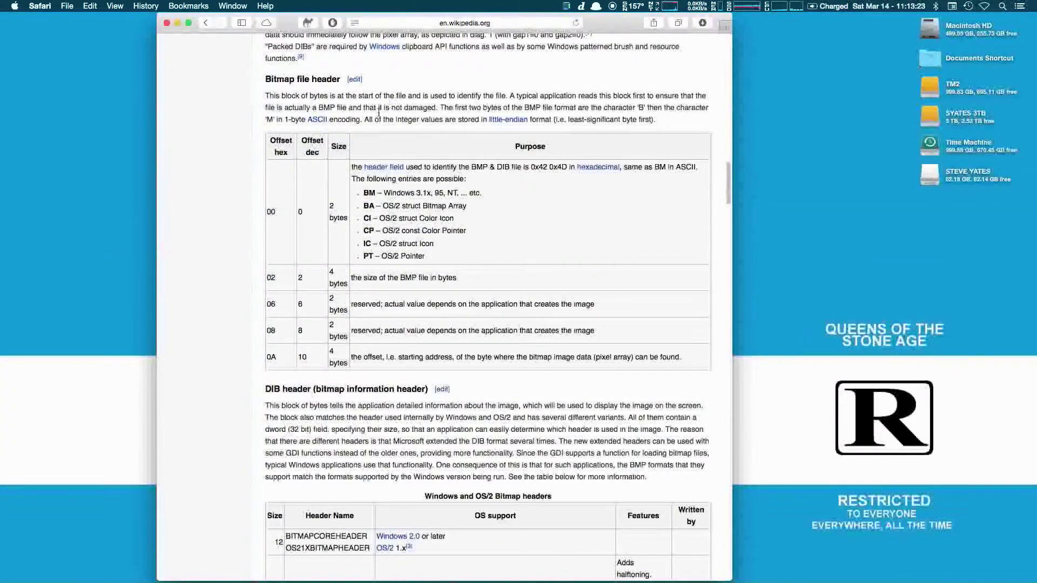
pyautogui.scroll(-3, 392, 260)
pyautogui.scroll(-5, 392, 259)
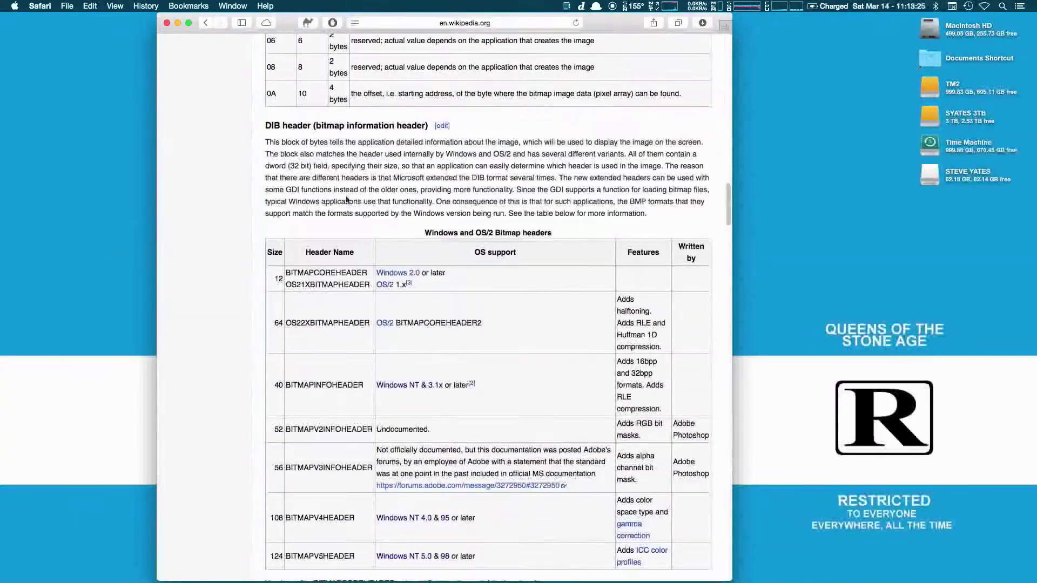
# - Examine the DIB header variants and the field offsets and sizes in the Windows BITMAPINFOHEADER table
pyautogui.scroll(-14, 448, 200)
pyautogui.scroll(14, 443, 193)
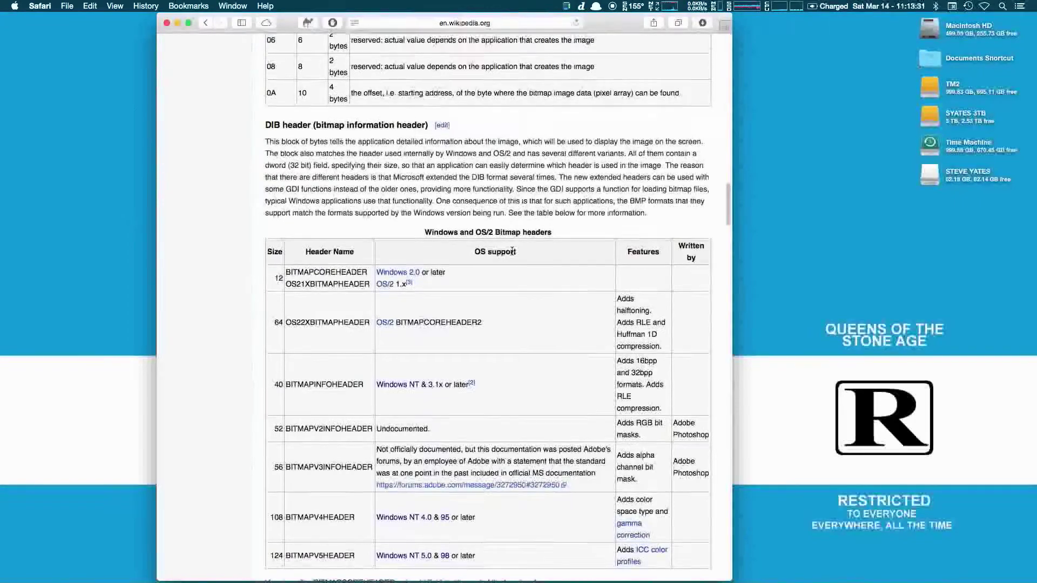
pyautogui.scroll(-1, 512, 254)
pyautogui.scroll(-10, 542, 312)
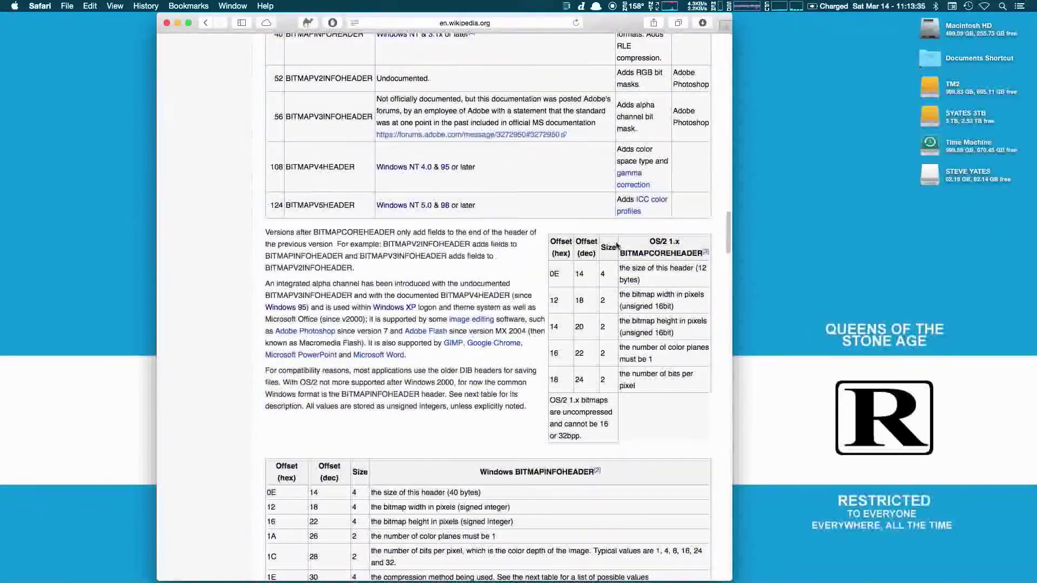
pyautogui.moveTo(547, 243); pyautogui.dragTo(621, 303)
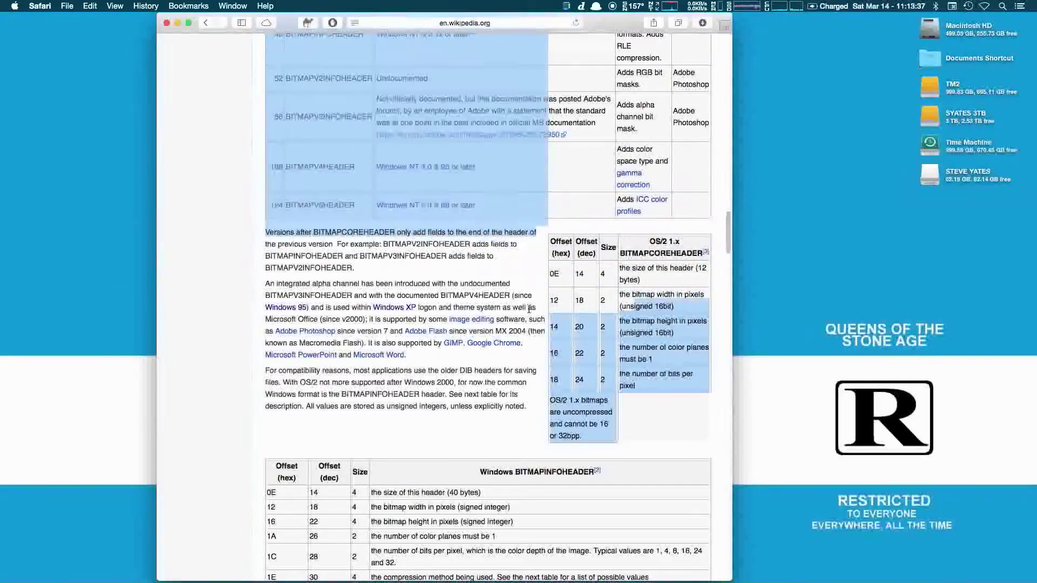
pyautogui.click(525, 276)
pyautogui.scroll(-8, 526, 276)
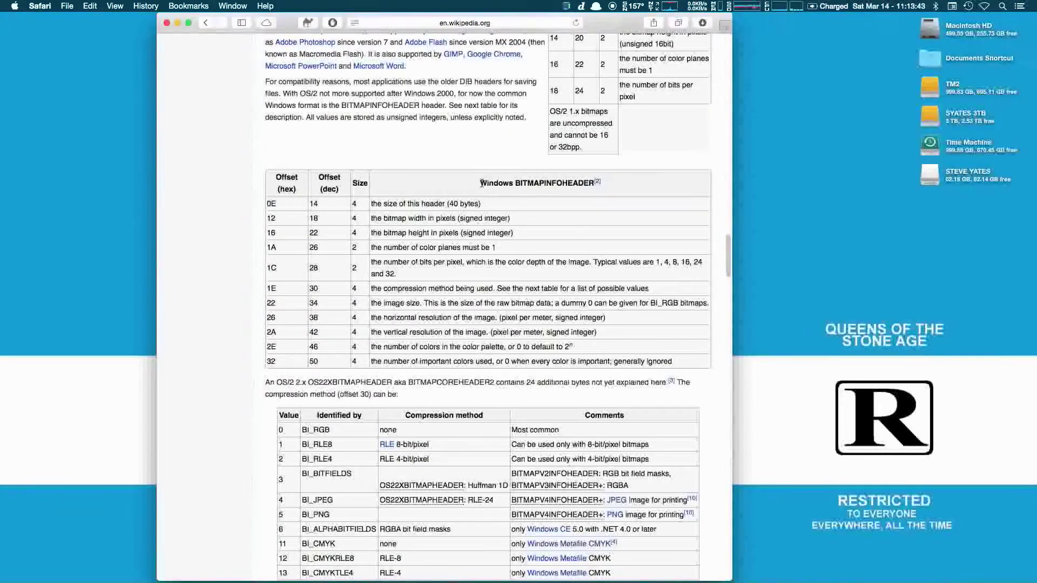
pyautogui.moveTo(479, 183); pyautogui.dragTo(593, 184)
pyautogui.moveTo(594, 185)
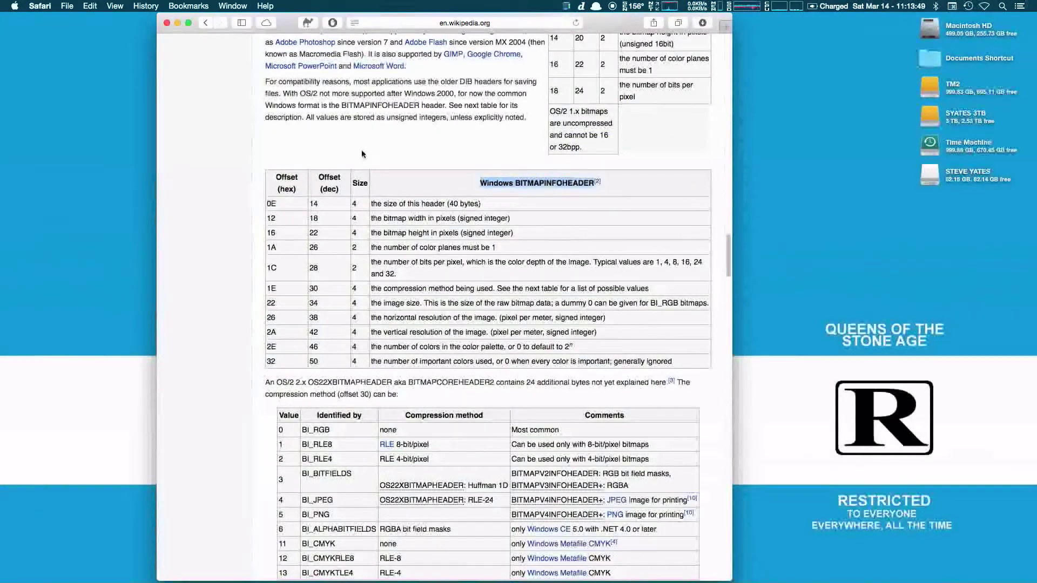
pyautogui.click(459, 193)
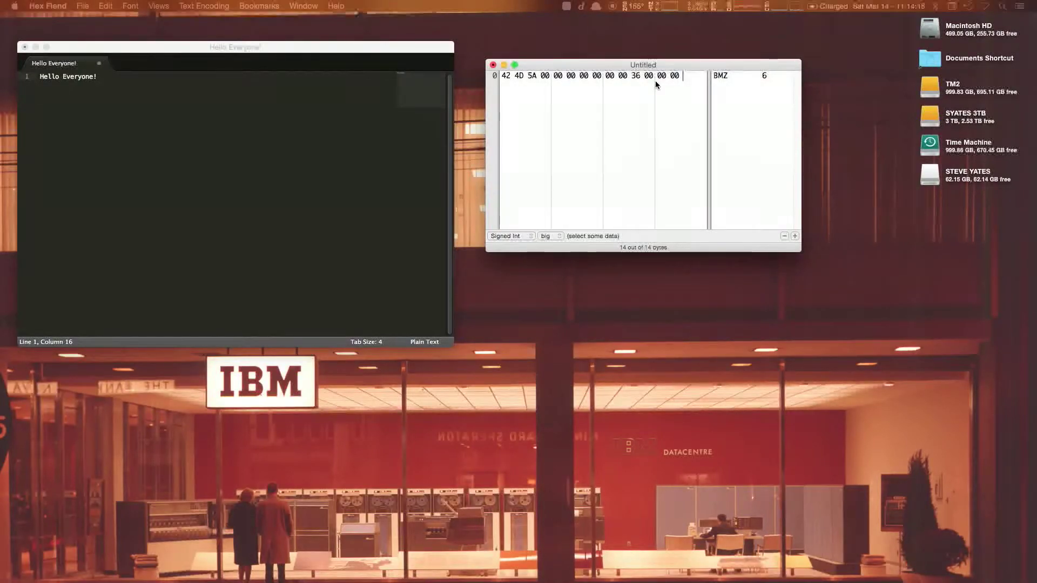
# - Append the DIB header size 28 00 00 00 to the document in Hex Fiend and highlight those four bytes
pyautogui.write('28 ')
pyautogui.write('00 00')
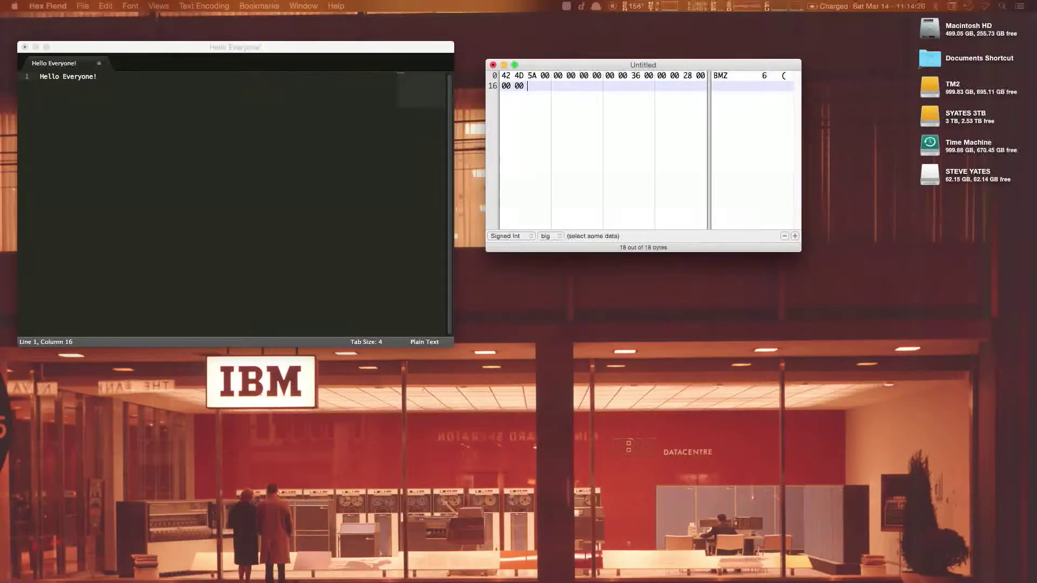
pyautogui.moveTo(687, 75); pyautogui.dragTo(694, 83)
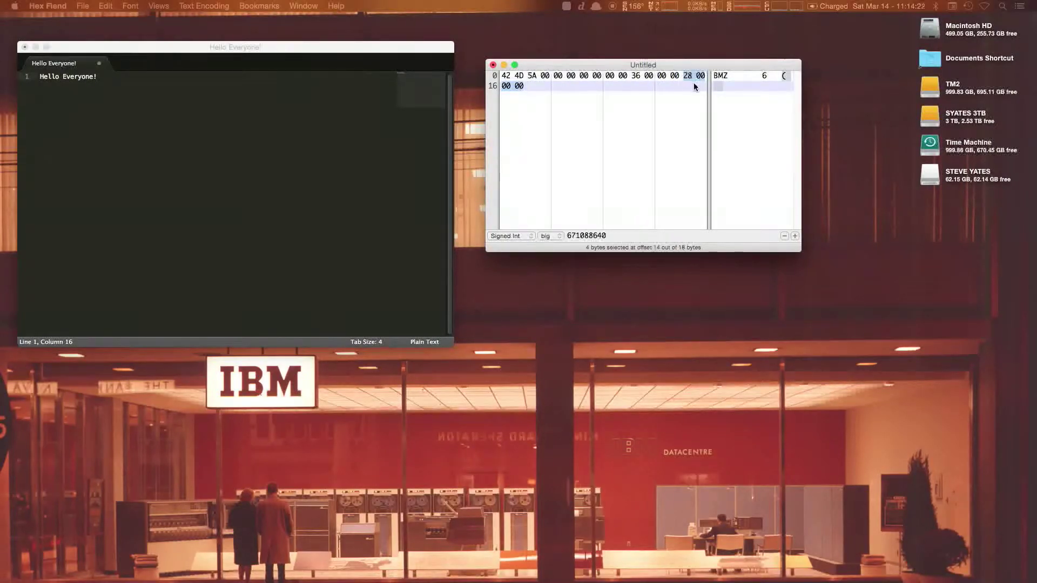
pyautogui.press('Right')
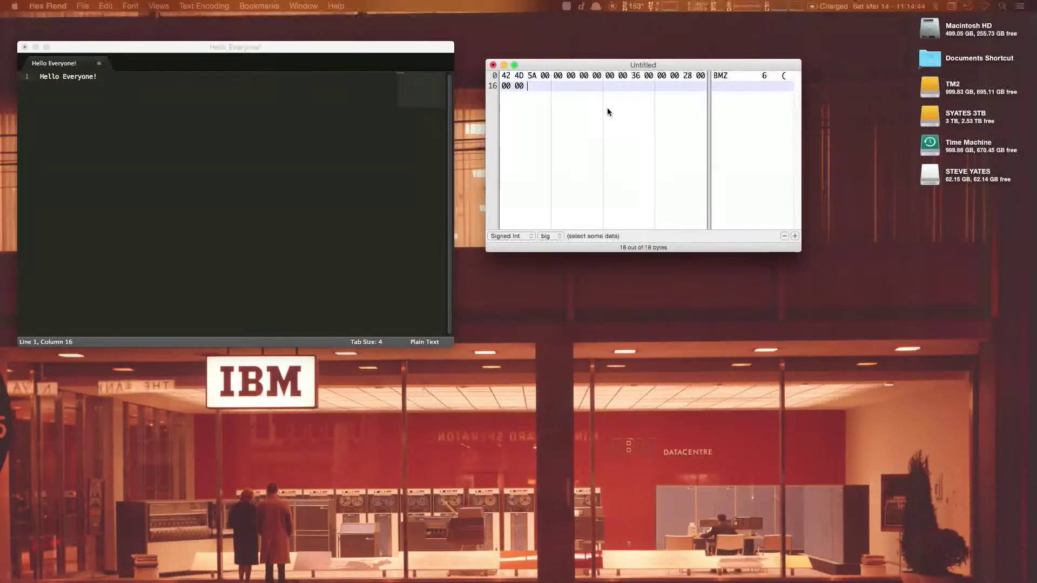
# - Append the image width 03 00 00 00 and height 03 00 00 00 to the hex document
pyautogui.write('03 00 00 00 03')
pyautogui.write('000000')
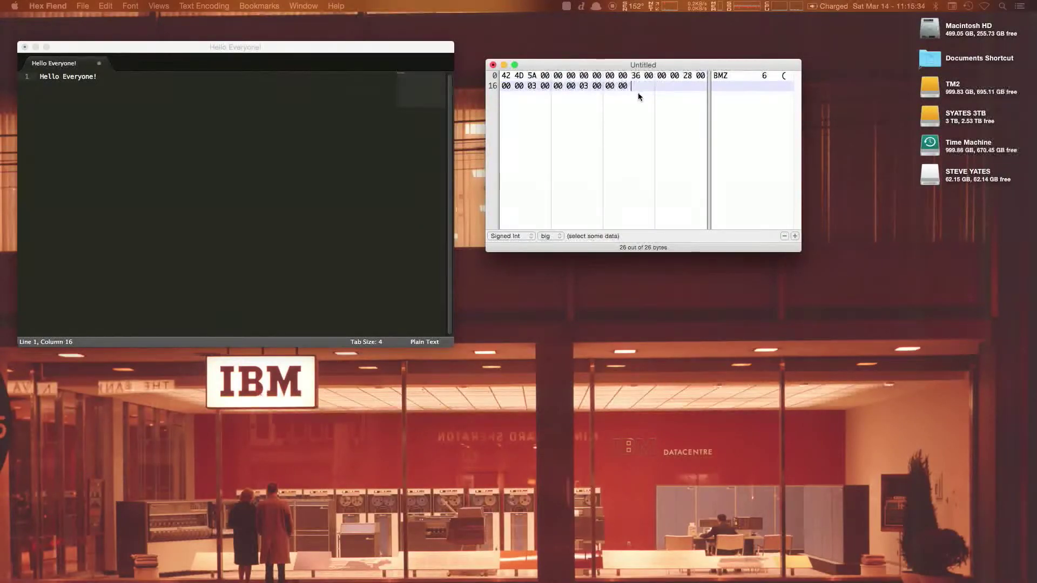
# - Append color planes 01 00, bits per pixel 18 00, compression 00 00 00 00 and raw image size 10 00 00 00
pyautogui.write('01 ')
pyautogui.write('00')
pyautogui.write('18')
pyautogui.write('00 1')
pyautogui.write('00000000')
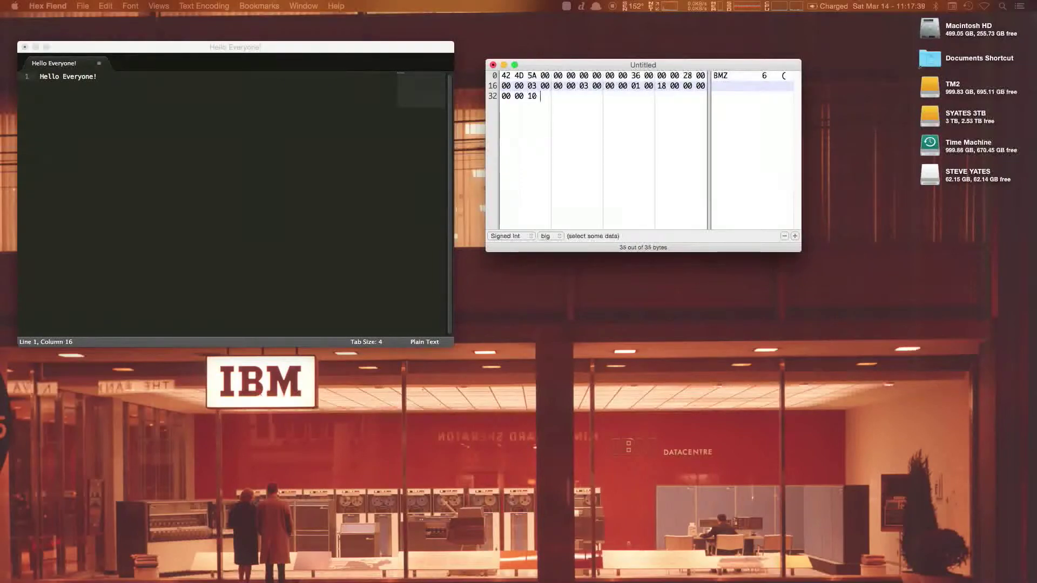
pyautogui.write('000000')
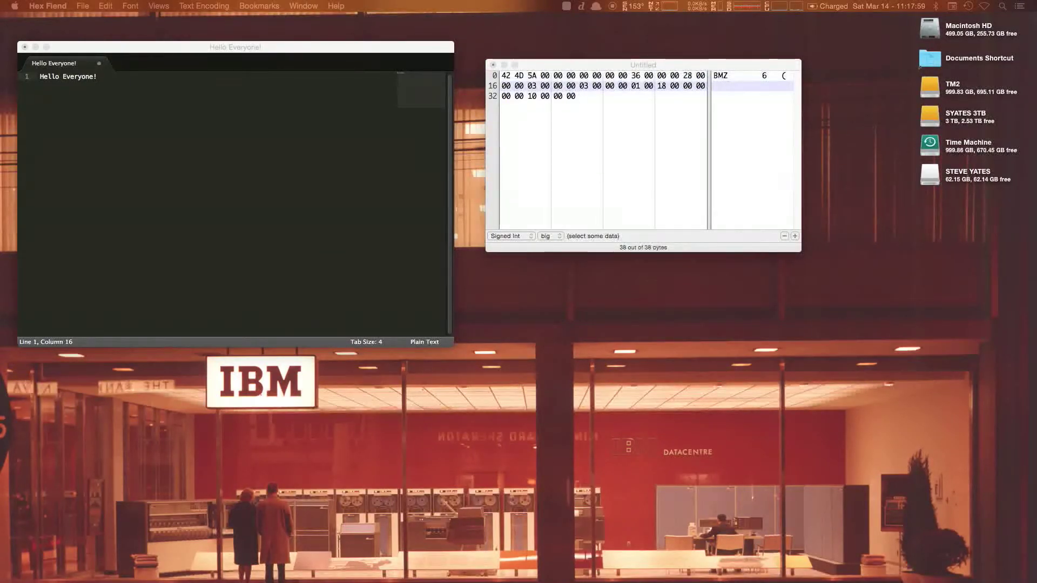
# - View the sample image red.bmp in Preview on the neighbouring desktop space, and return to the hex document
pyautogui.moveTo(715, 62); pyautogui.dragTo(730, 58)
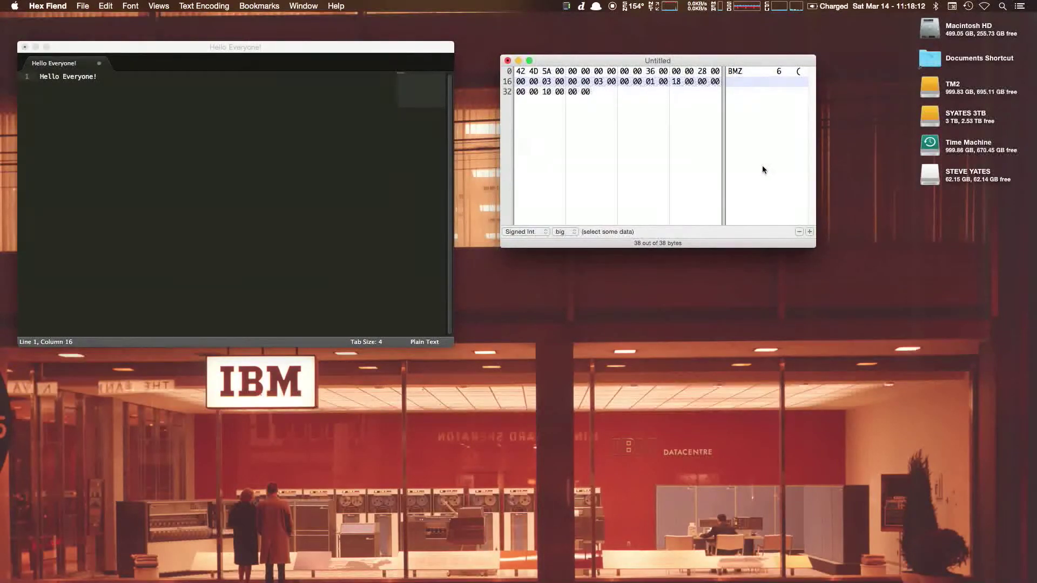
pyautogui.moveTo(754, 61); pyautogui.dragTo(736, 48)
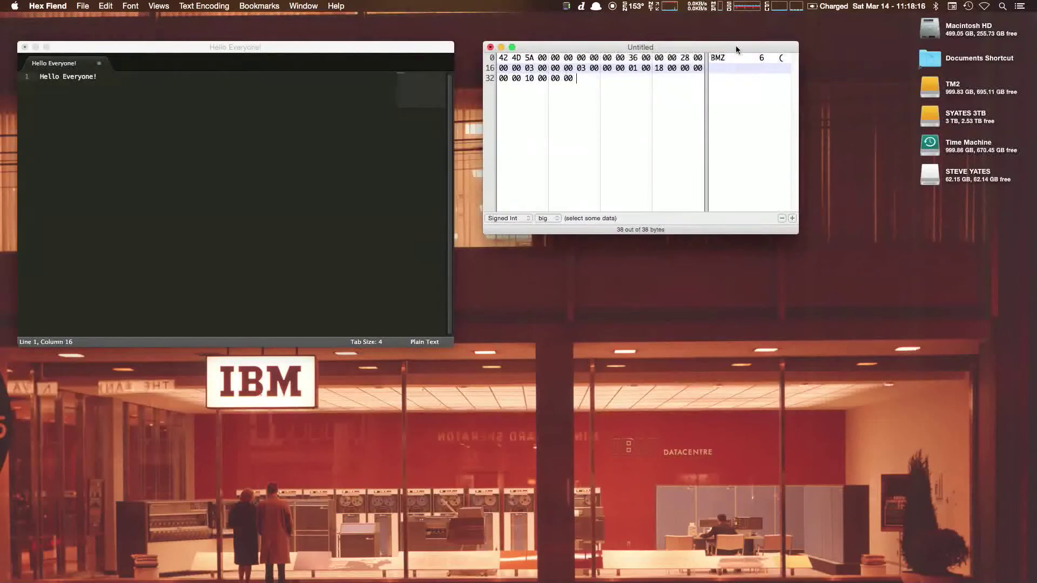
pyautogui.hotkey('ctrl', 'Right')
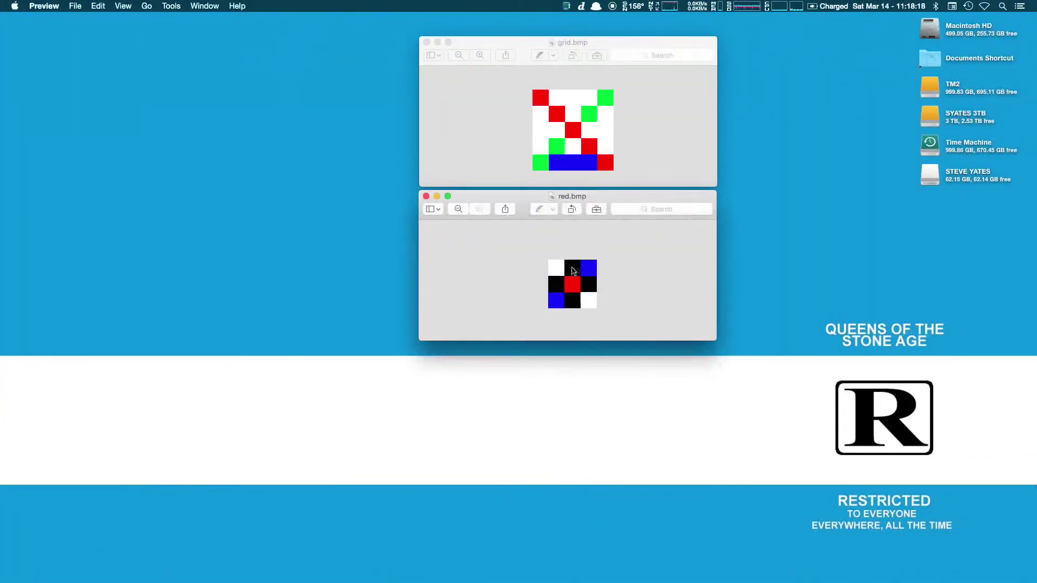
pyautogui.hotkey('ctrl', 'Left')
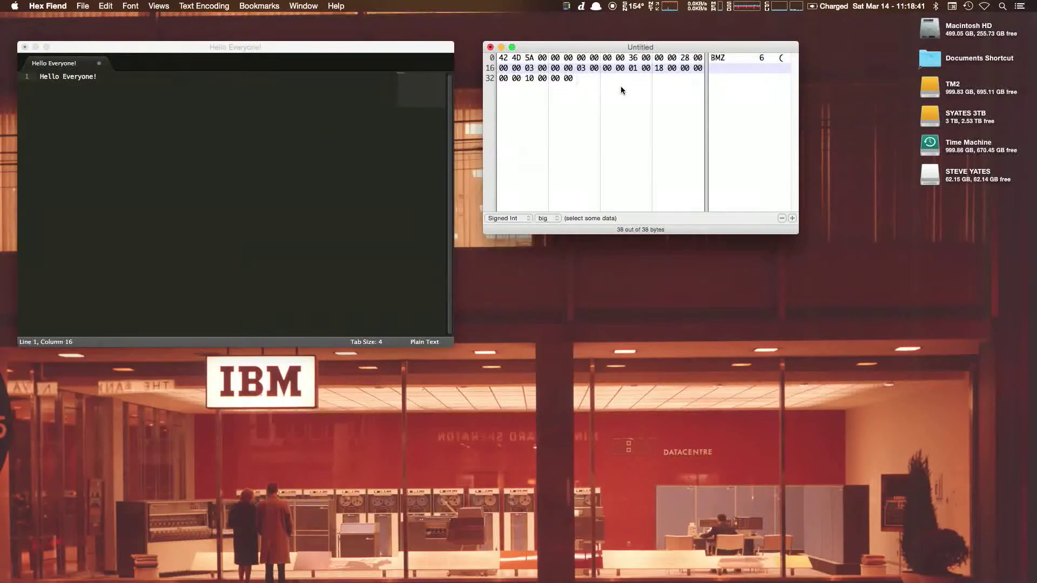
# - Append horizontal and vertical resolution 13 0B 00 00 each, palette colors 00 00 00 00 and important colors 00 00 00 00
pyautogui.write('13 0B 00 00 13 0B')
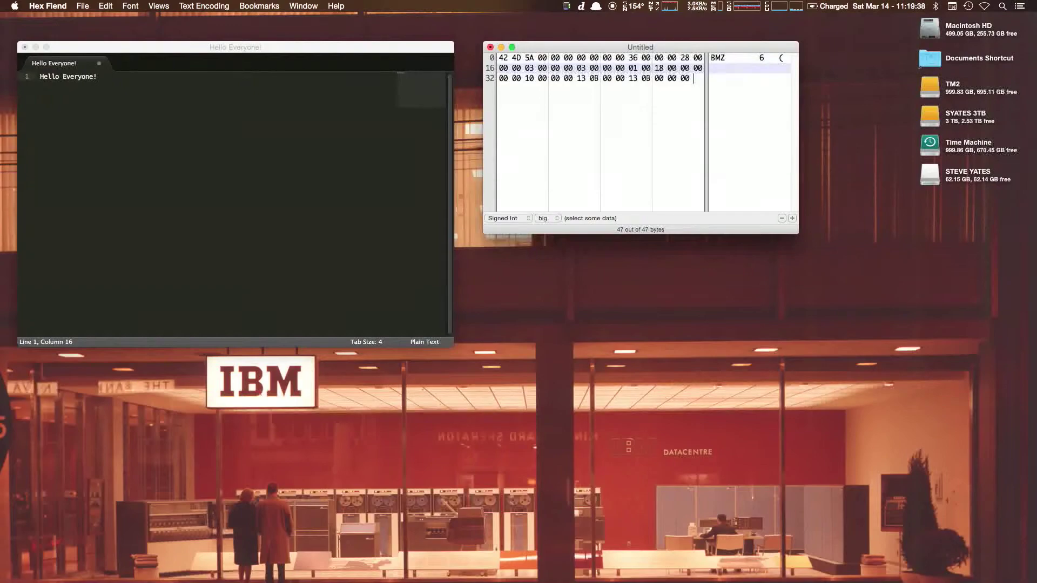
pyautogui.write('00 00 00 00')
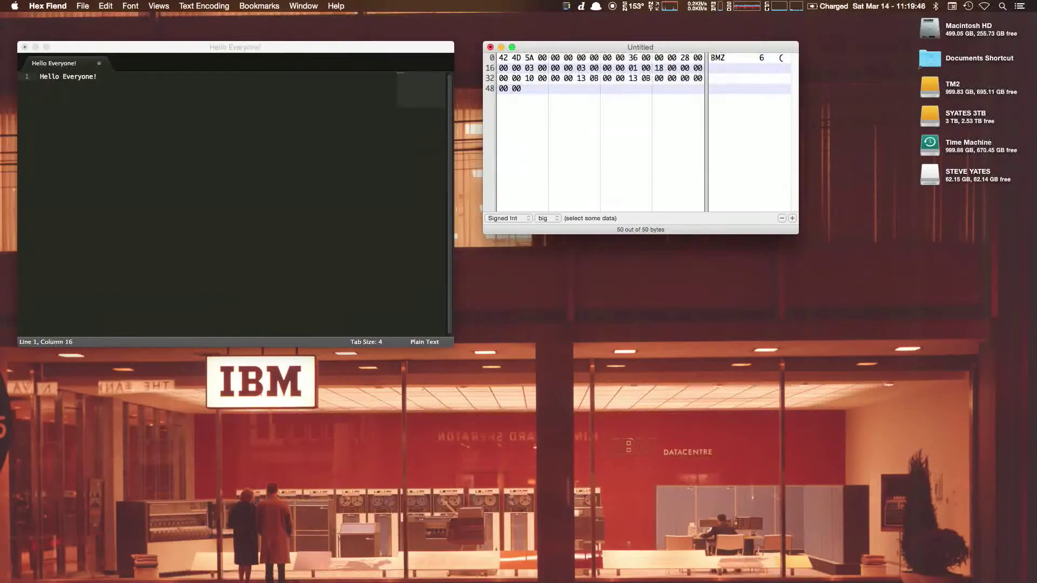
pyautogui.write('0 00 00 00')
pyautogui.moveTo(579, 93)
pyautogui.mouseDown()
pyautogui.moveTo(497, 58)
pyautogui.moveTo(574, 92)
pyautogui.mouseUp()
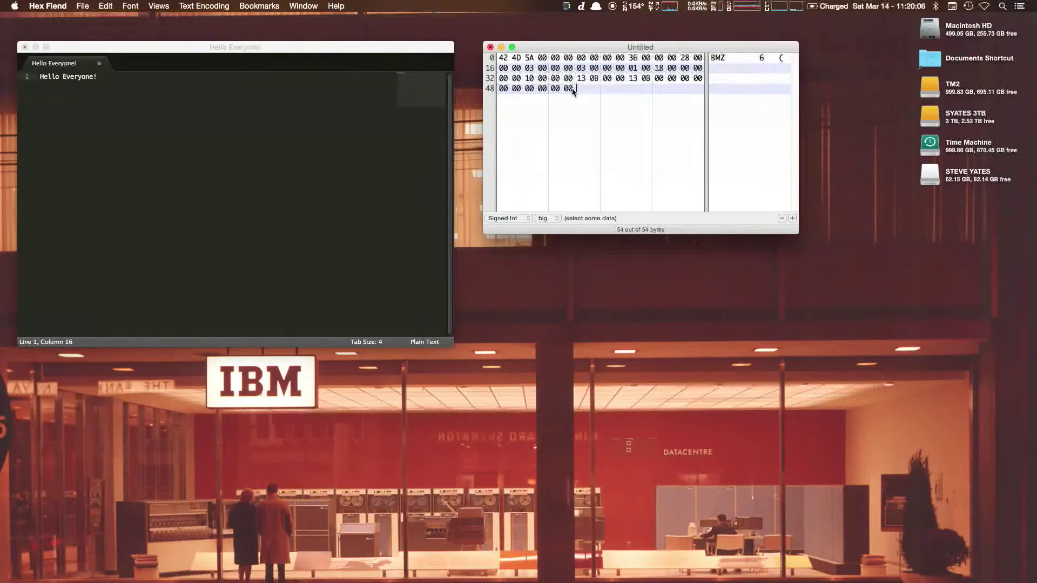
# - Save the hex document to the Desktop under the name videoImage.bmp
pyautogui.click(84, 6)
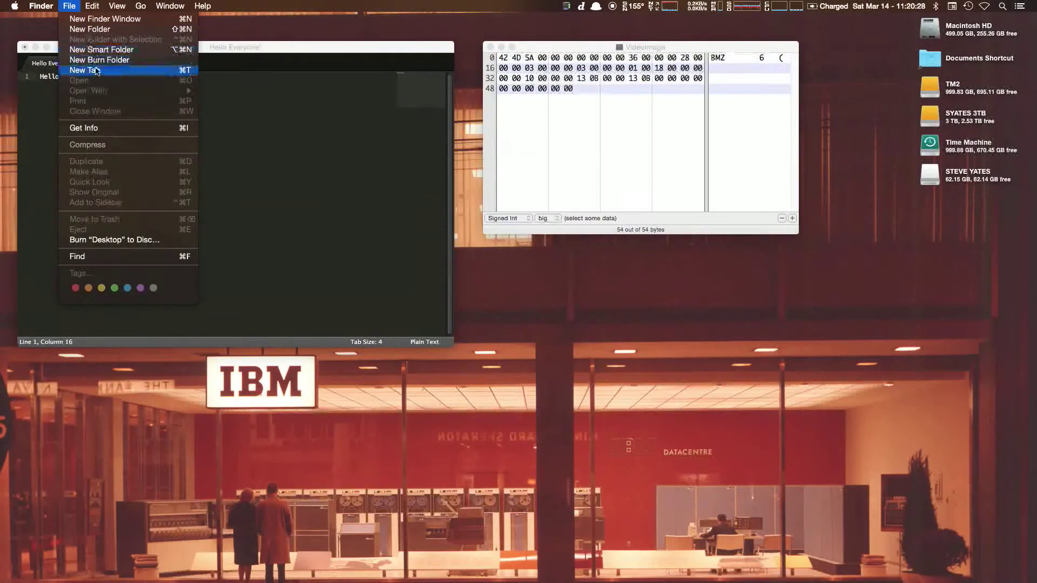
pyautogui.moveTo(92, 6)
pyautogui.click(623, 85)
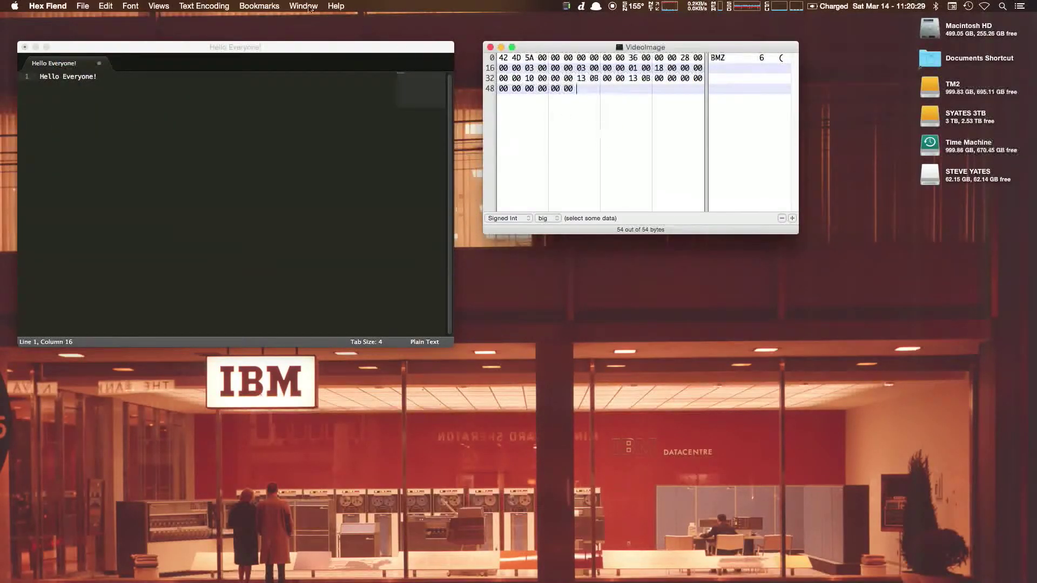
pyautogui.click(82, 6)
pyautogui.click(114, 106)
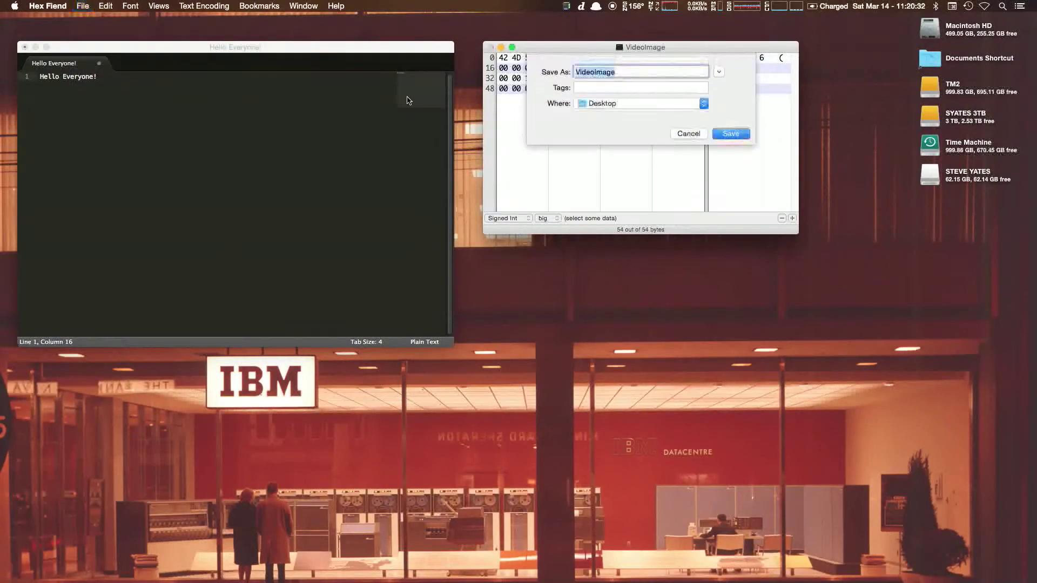
pyautogui.write('videoIma')
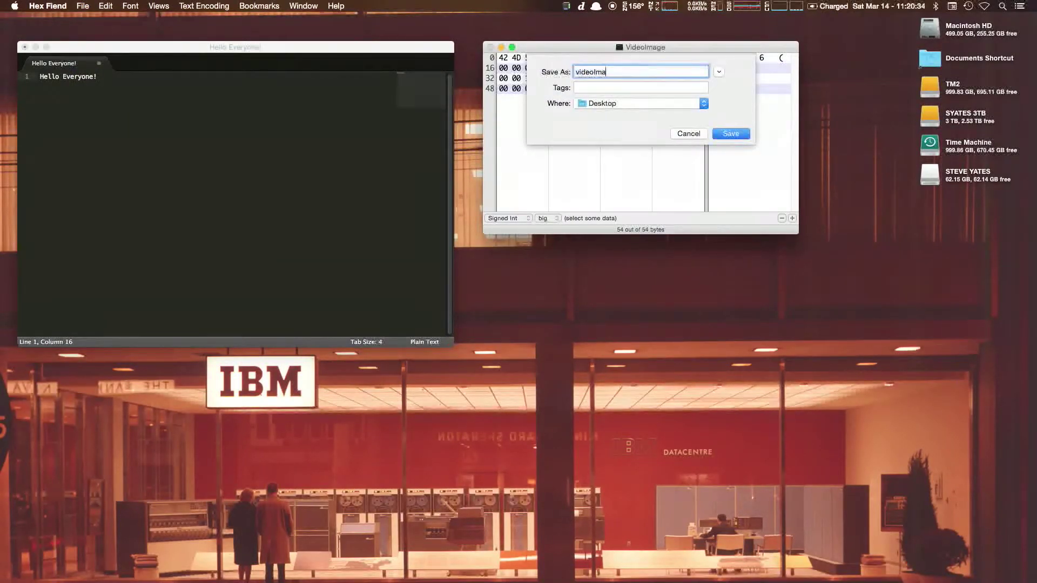
pyautogui.write('ge.bmp')
pyautogui.click(724, 133)
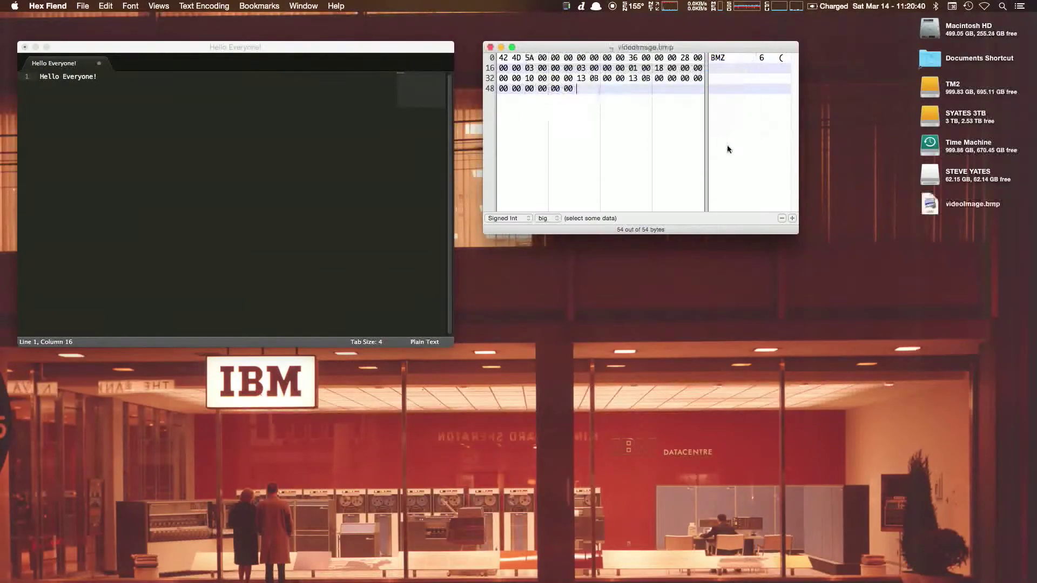
# - Try to open videoImage.bmp from the desktop in Preview, and select the file size byte 5A in Hex Fiend
pyautogui.doubleClick(929, 204)
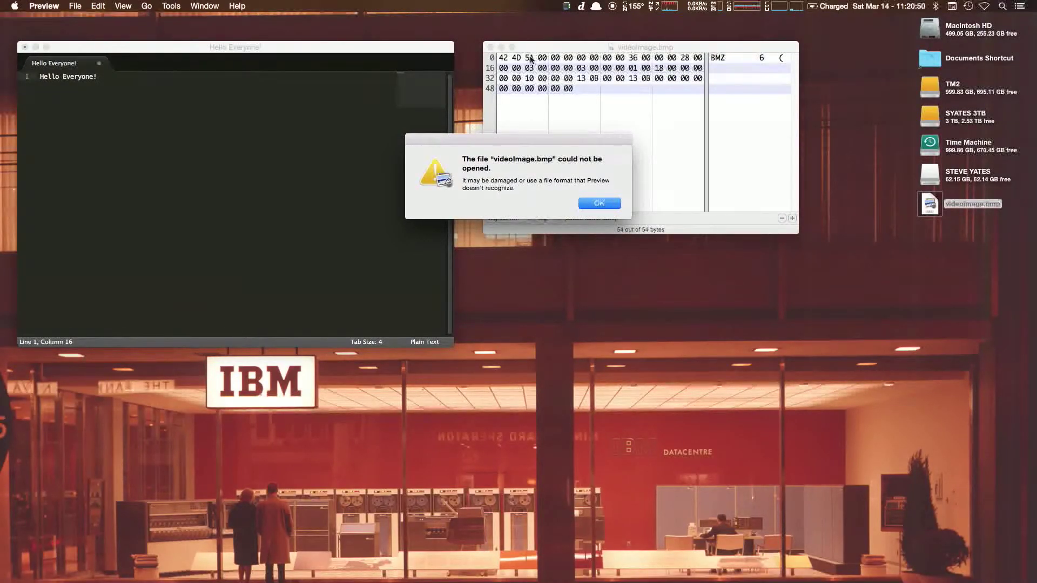
pyautogui.click(599, 203)
pyautogui.click(527, 58)
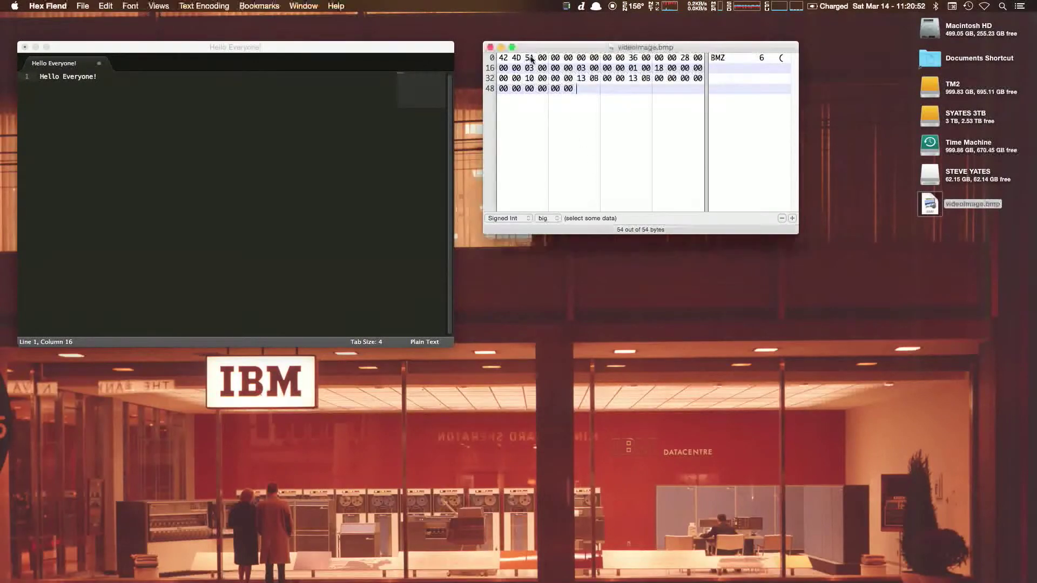
pyautogui.doubleClick(529, 58)
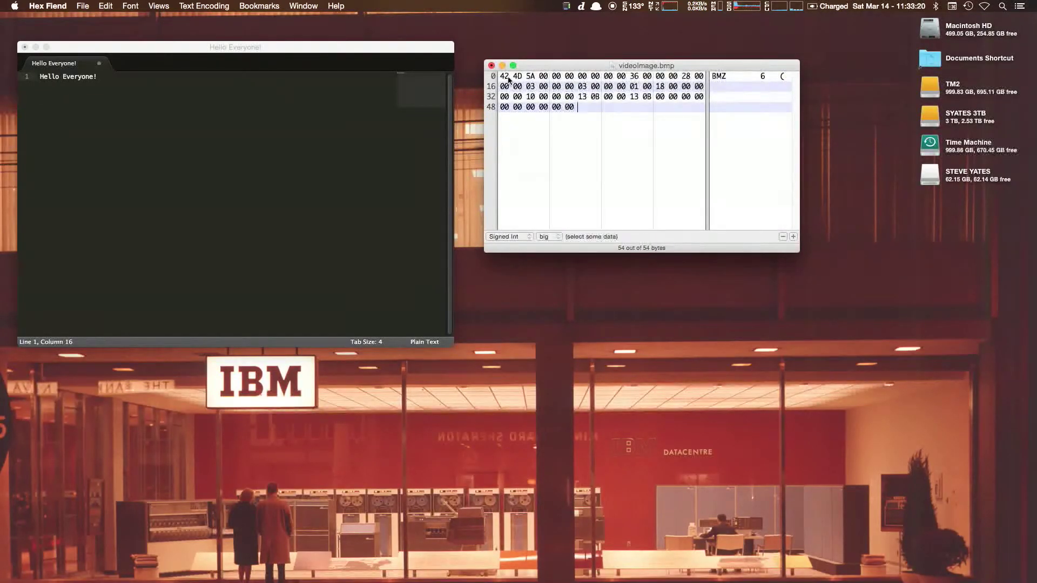
# - Highlight the 14-byte BMP header, the 40-byte DIB header and the file size byte 5A for review
pyautogui.moveTo(506, 81); pyautogui.dragTo(678, 79)
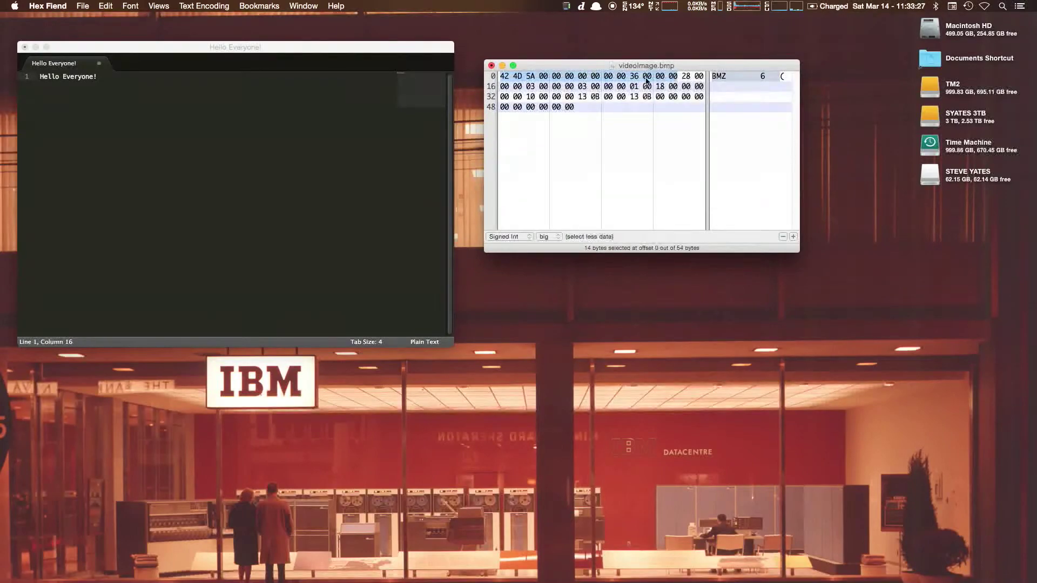
pyautogui.moveTo(682, 78); pyautogui.dragTo(686, 109)
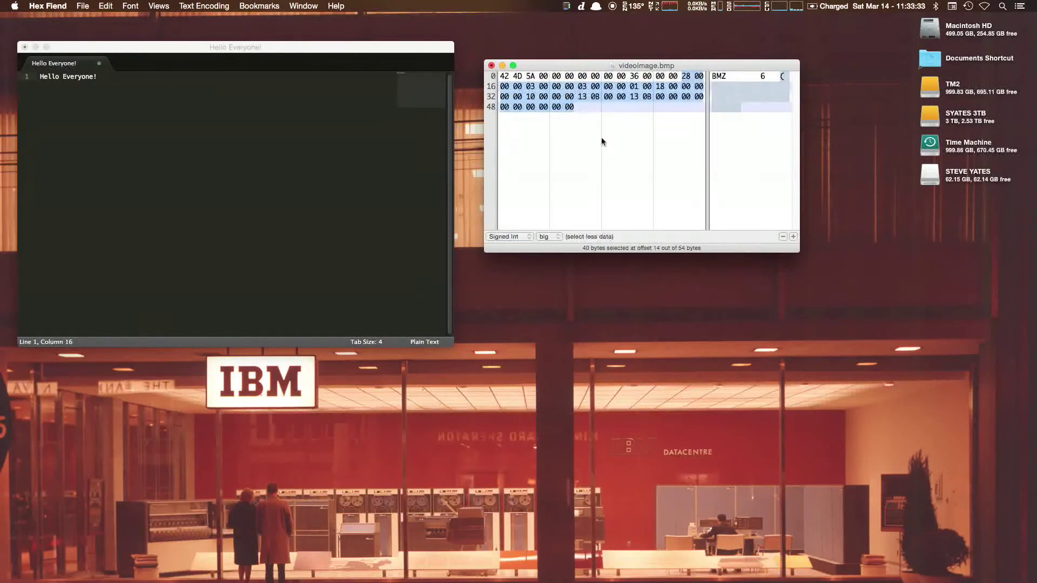
pyautogui.click(512, 76)
pyautogui.moveTo(563, 68)
pyautogui.mouseDown()
pyautogui.moveTo(582, 67)
pyautogui.moveTo(555, 78)
pyautogui.mouseUp()
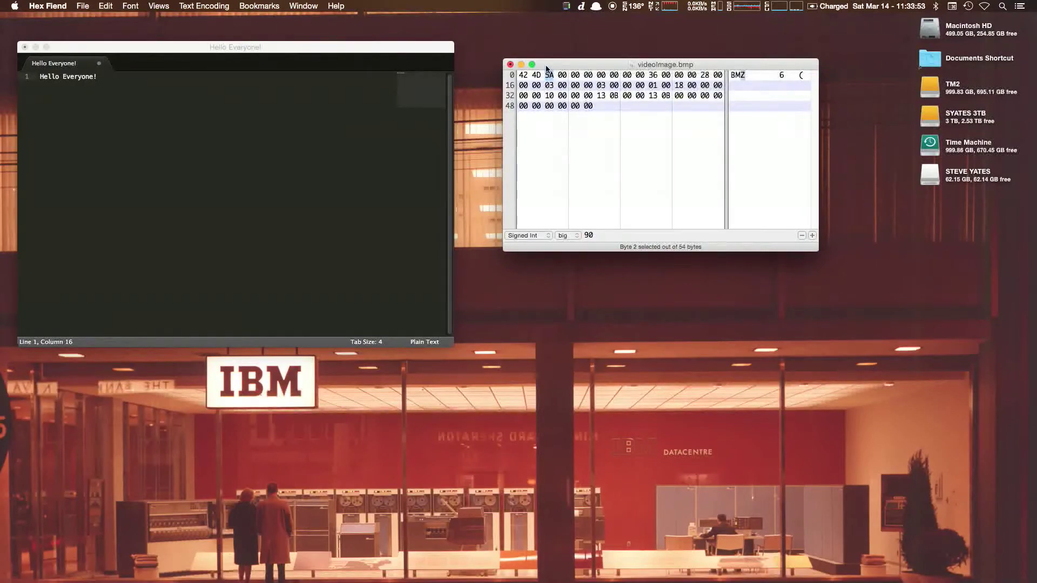
pyautogui.click(604, 101)
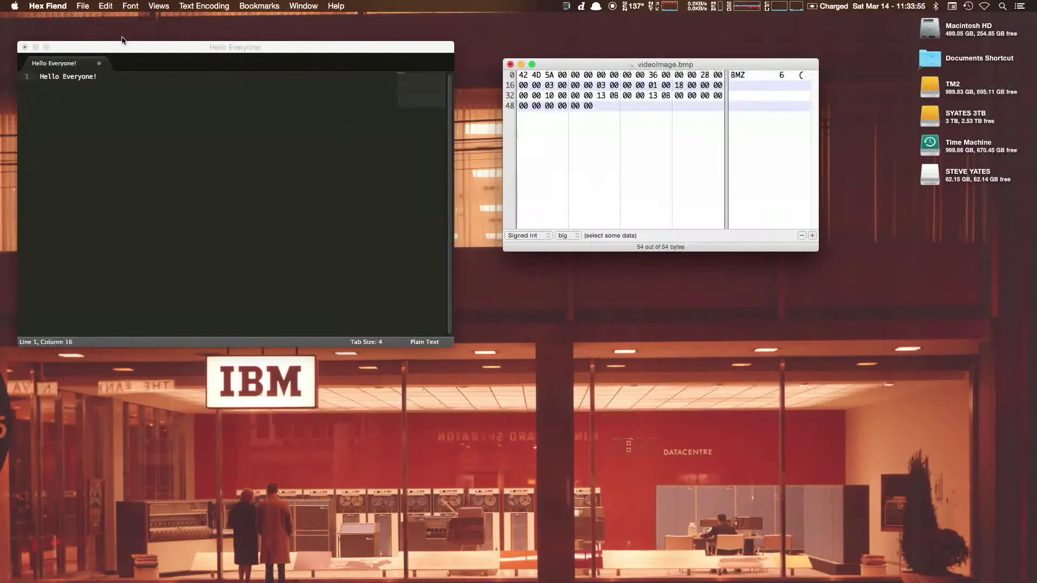
# - Switch to Sublime Text and add the note "54 - BMP Header, DIB header" below the greeting, followed by a blank line
pyautogui.click(163, 51)
pyautogui.moveTo(163, 50); pyautogui.dragTo(202, 23)
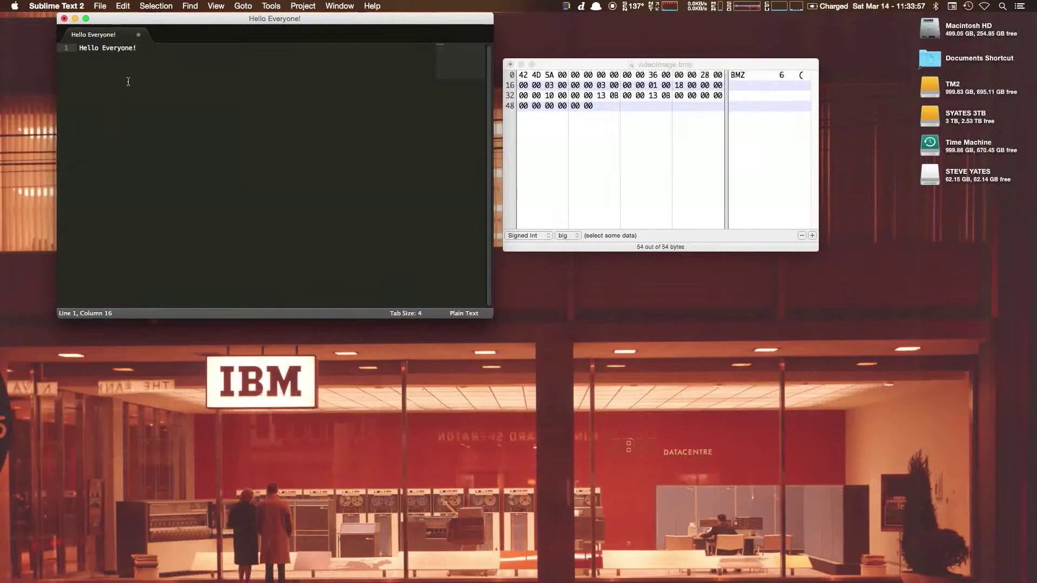
pyautogui.press('Return')
pyautogui.press('Return')
pyautogui.moveTo(102, 20); pyautogui.dragTo(98, 36)
pyautogui.write('54')
pyautogui.write('- BMP Header')
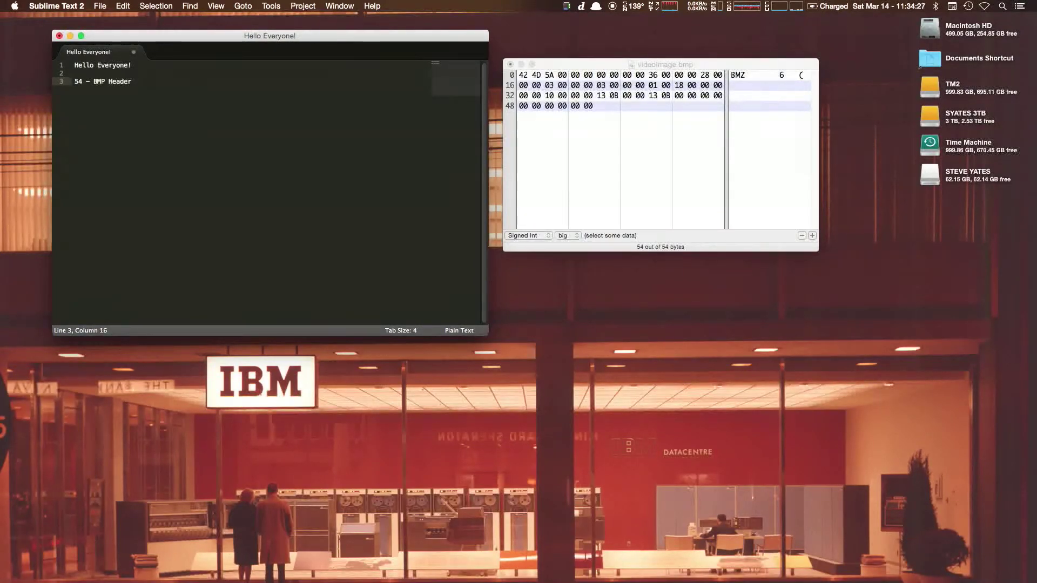
pyautogui.write(', DIB header')
pyautogui.press('Return')
pyautogui.press('Return')
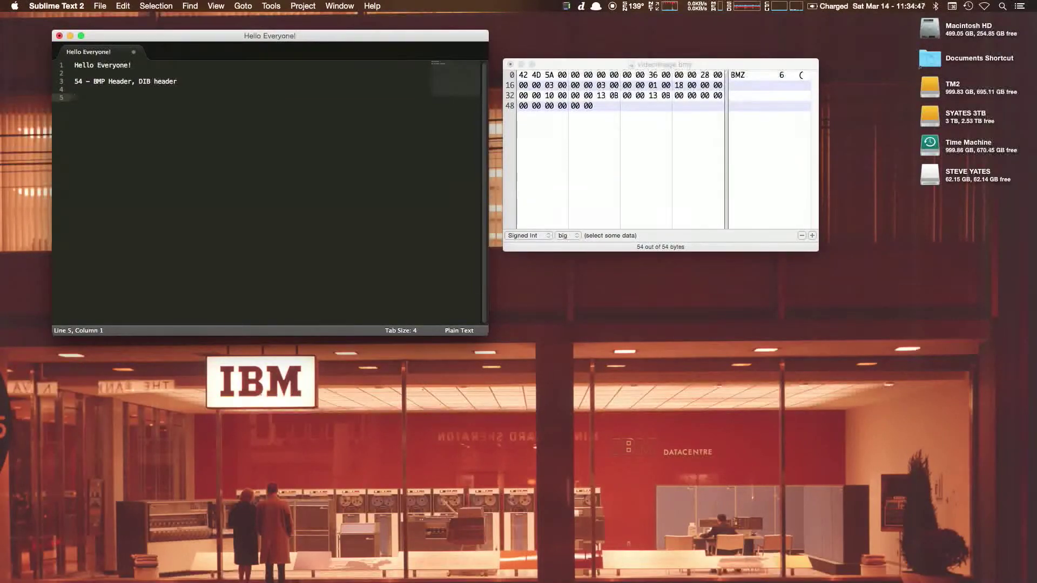
# - Calculate 27+54 in the launcher for headers plus color data, and clear the expression
pyautogui.hotkey('alt', 'space')
pyautogui.write('27')
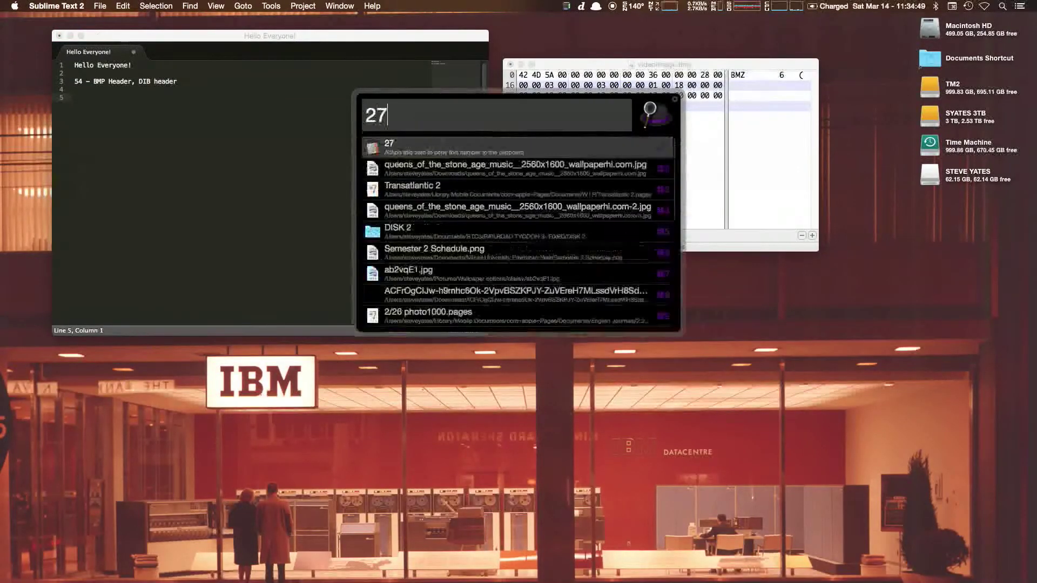
pyautogui.write('+54')
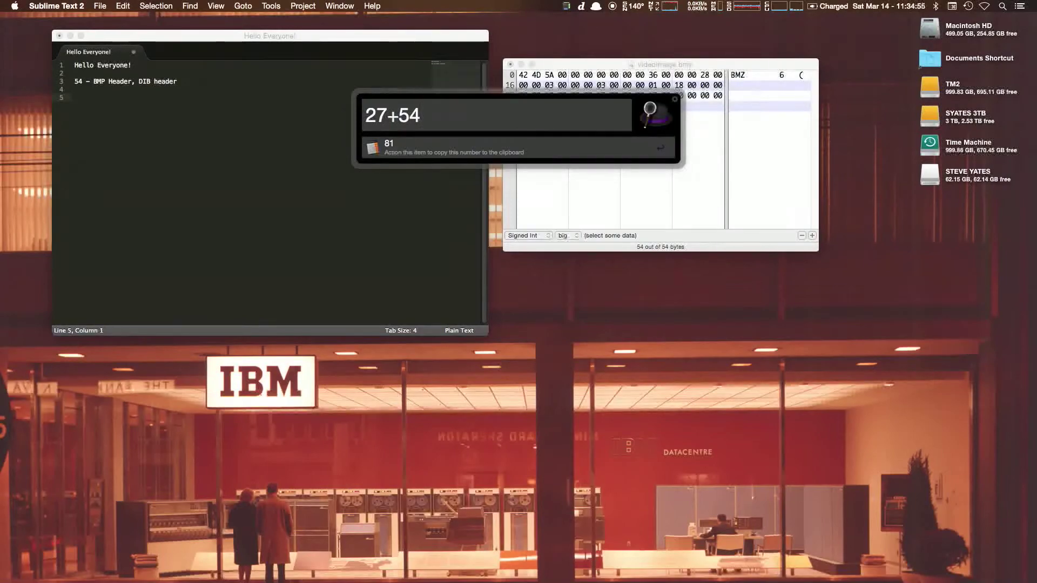
pyautogui.press('BackSpace')
pyautogui.press('BackSpace')
pyautogui.press('BackSpace')
pyautogui.press('BackSpace')
pyautogui.press('BackSpace')
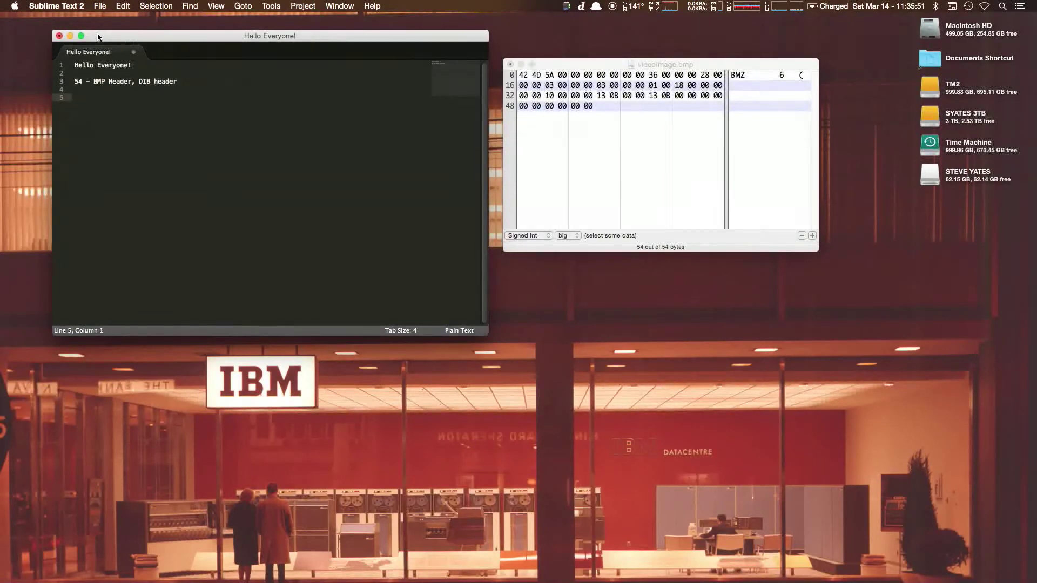
# - Calculate 54+27+9 in the launcher for the total file size, and go back to the hex document
pyautogui.hotkey('alt', 'space')
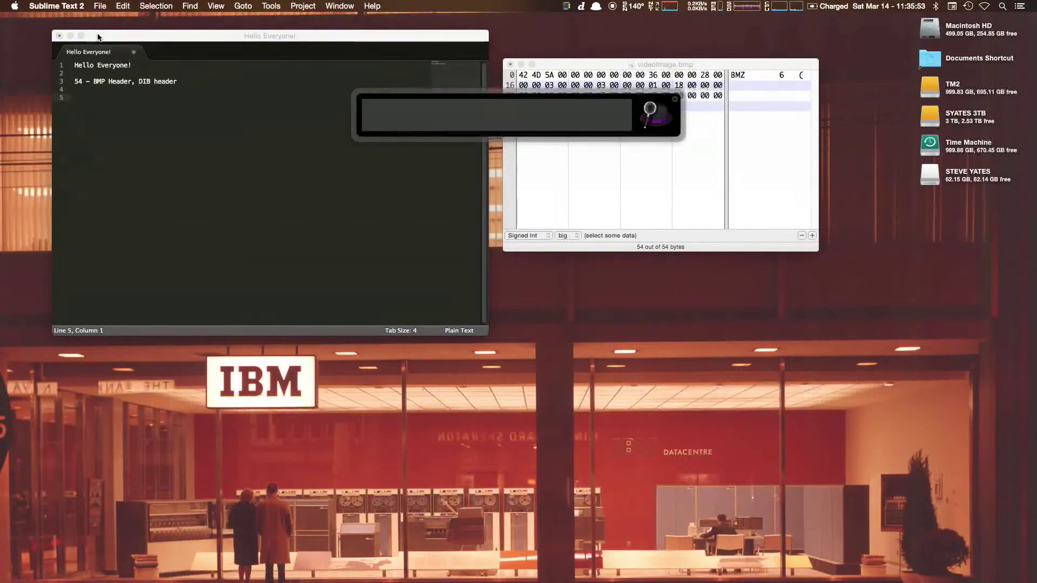
pyautogui.write('54+2')
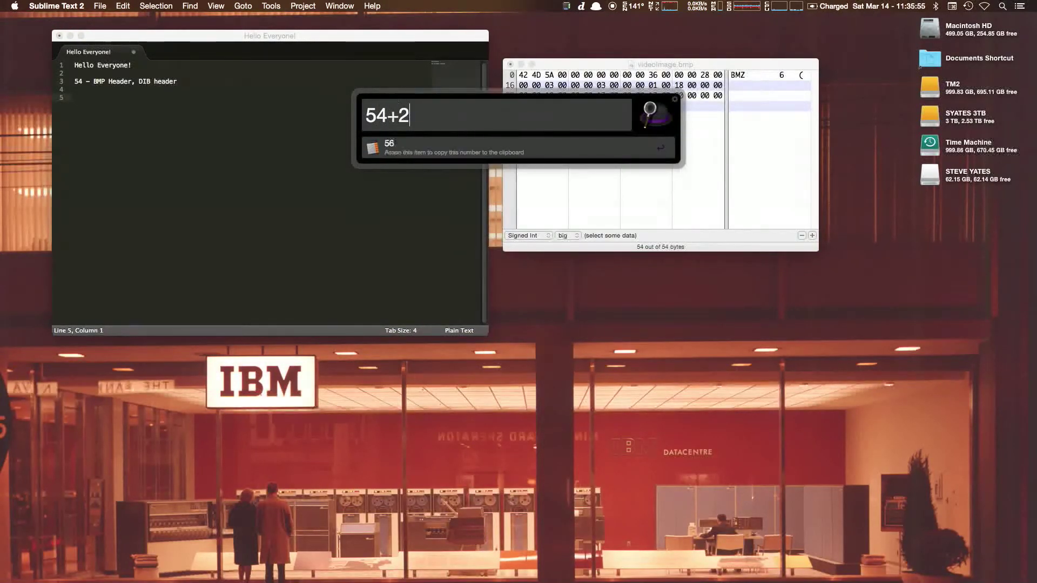
pyautogui.write('7+9')
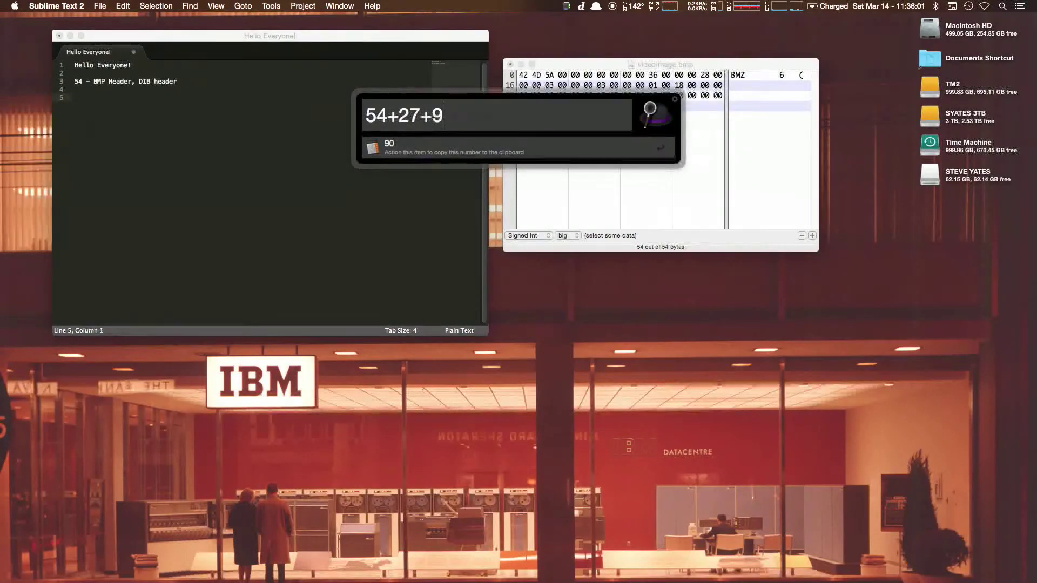
pyautogui.press('Escape')
pyautogui.click(606, 111)
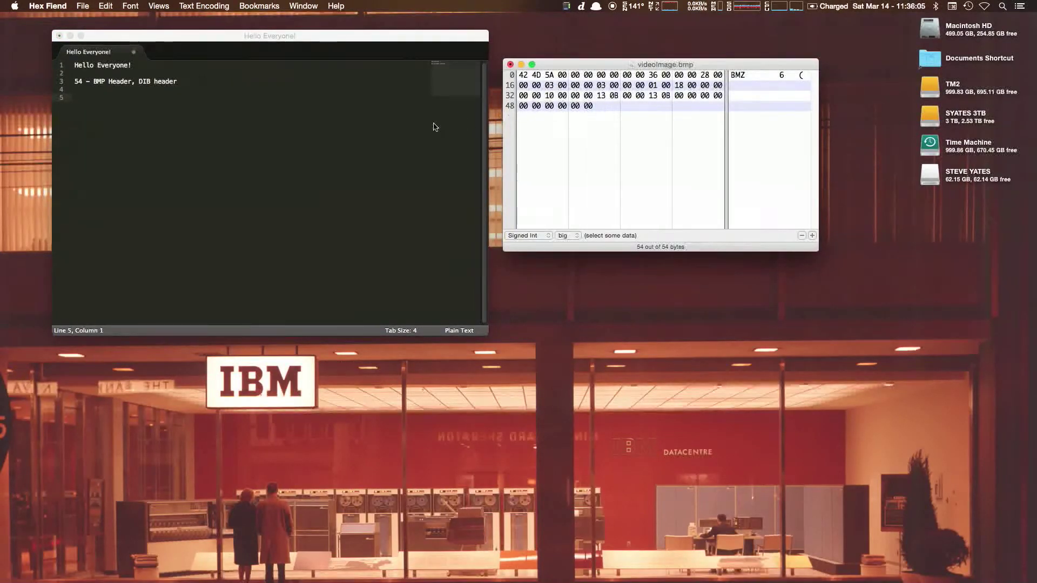
# - Add the notes "27 - color data" and "9 - padding" on separate lines of the Sublime Text file, with a blank line between them
pyautogui.click(101, 101)
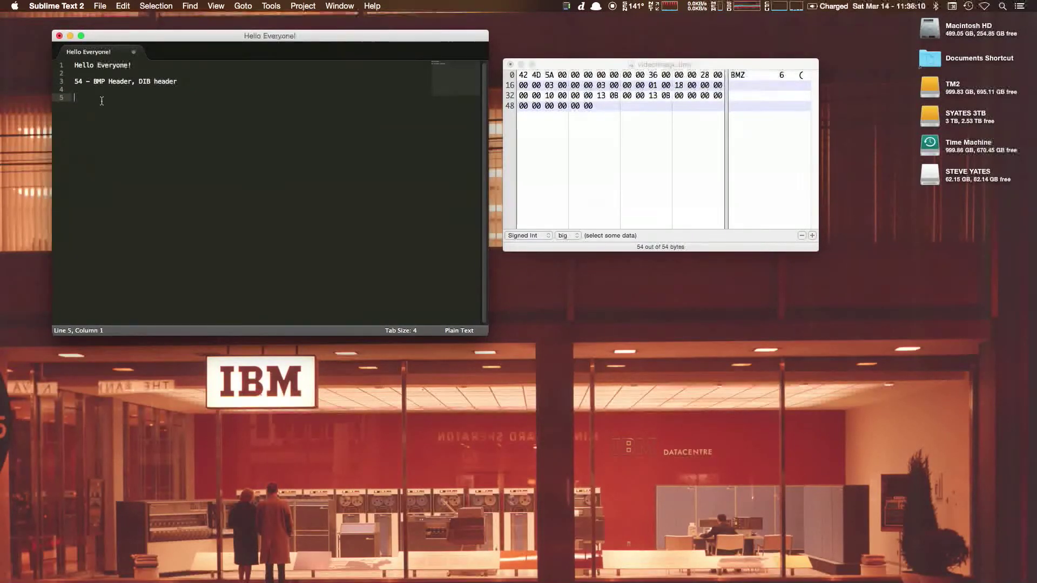
pyautogui.write('27 - color data')
pyautogui.press('Return')
pyautogui.press('Return')
pyautogui.write('9 - padding')
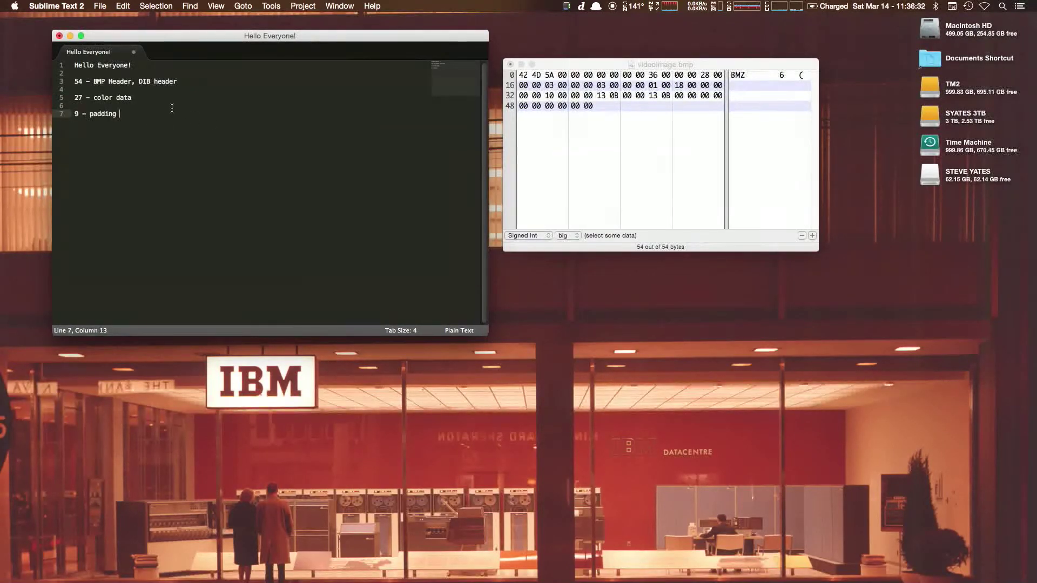
pyautogui.moveTo(195, 36); pyautogui.dragTo(159, 26)
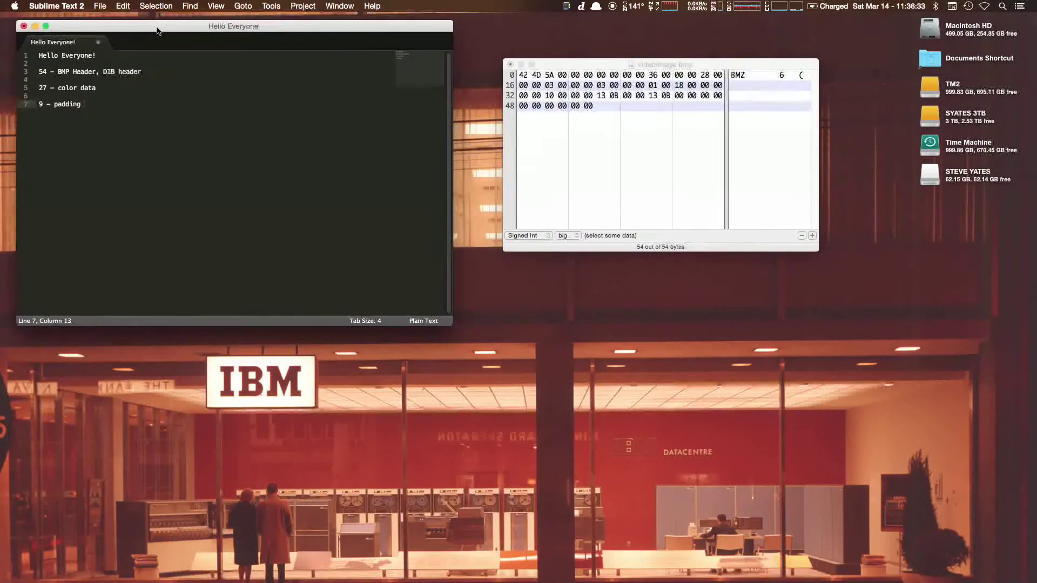
# - Highlight all the header bytes in Hex Fiend, and put the cursor back after the last byte
pyautogui.click(581, 121)
pyautogui.moveTo(594, 106); pyautogui.dragTo(520, 75)
pyautogui.click(601, 106)
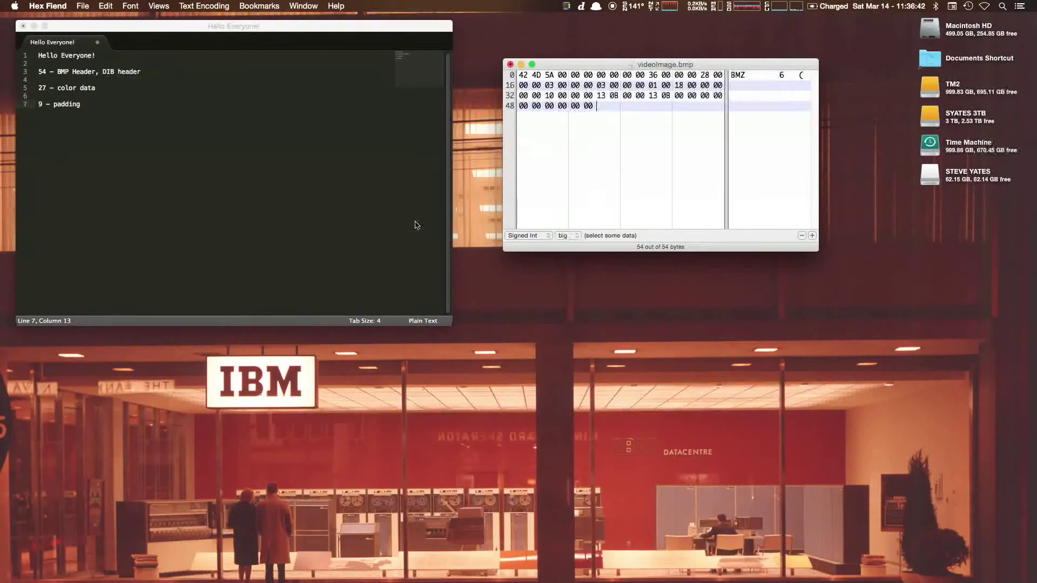
# - Add the note "R, G, B" below the padding line in Sublime Text
pyautogui.moveTo(295, 28); pyautogui.dragTo(340, 57)
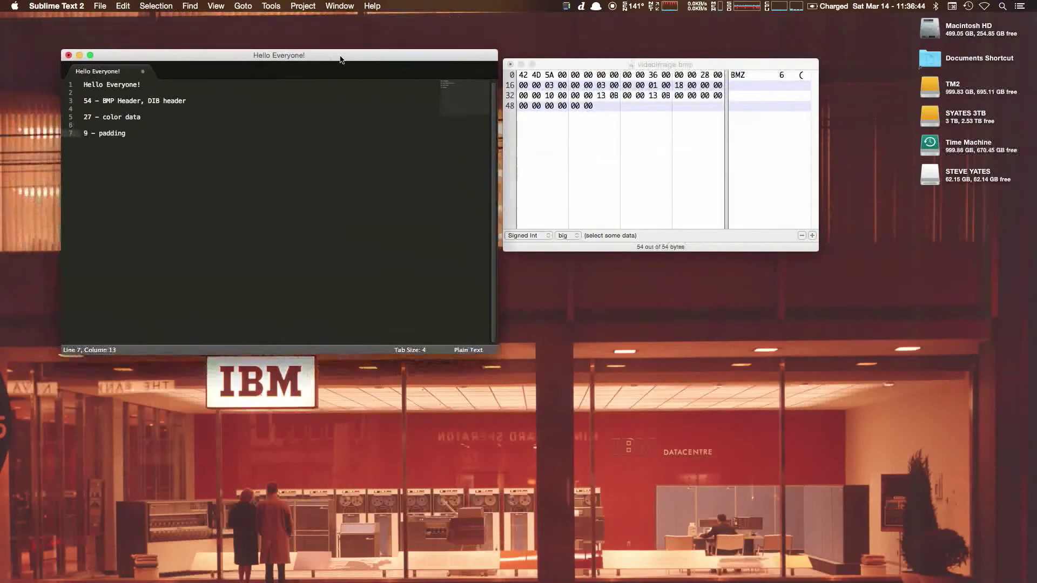
pyautogui.press('Return')
pyautogui.press('Return')
pyautogui.write('R, G, B')
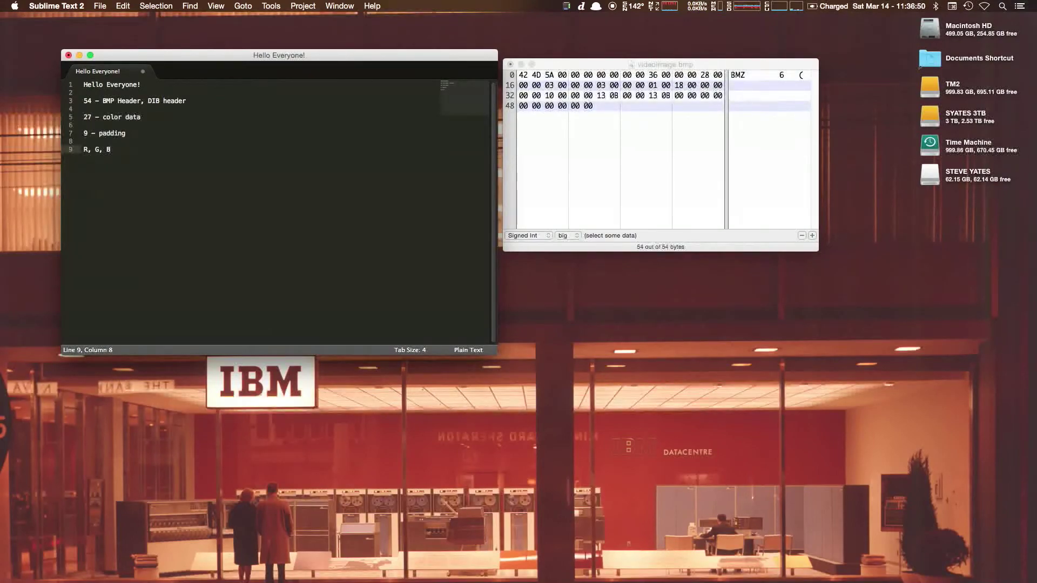
# - Add the note "B, G, R" below the "R, G, B" line, with a blank line between them
pyautogui.press('Return')
pyautogui.press('Return')
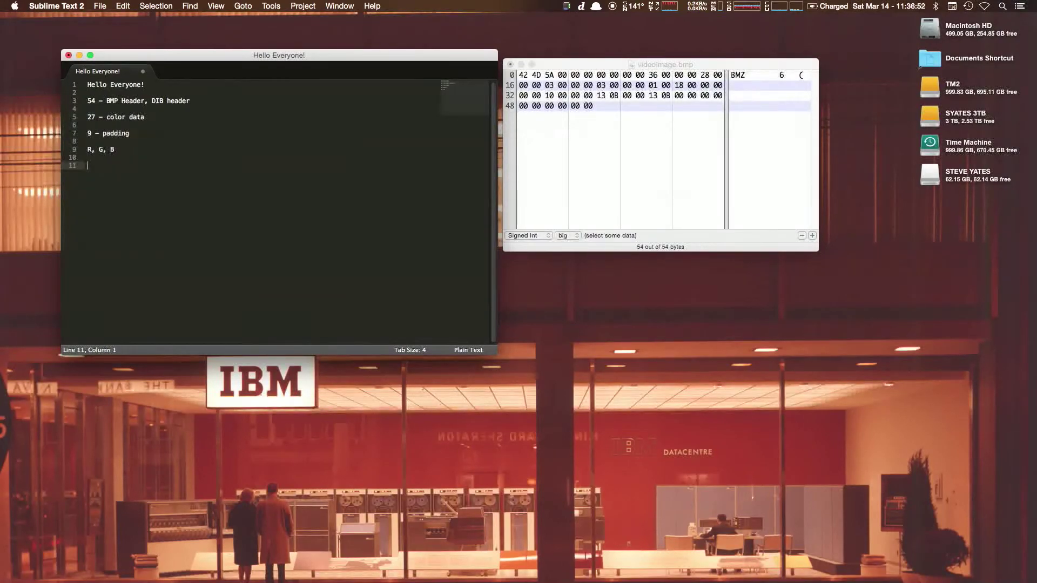
pyautogui.write('B, G, R')
# - Point out the top-left and bottom-left pixels of red.bmp in Preview, and go back to the desktop with the notes and hex document
pyautogui.hotkey('ctrl', 'Right')
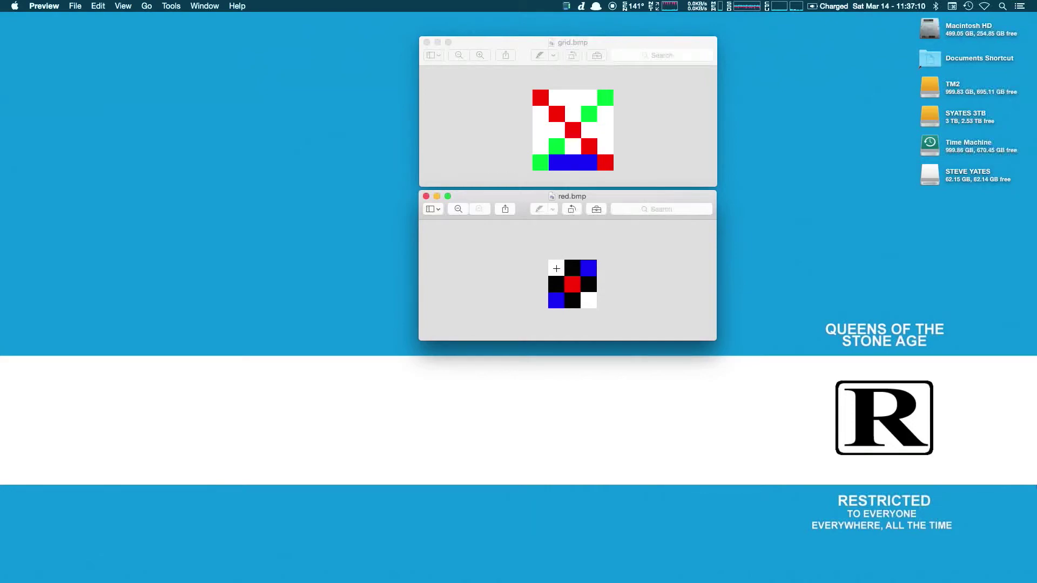
pyautogui.moveTo(550, 262); pyautogui.dragTo(565, 276)
pyautogui.click(549, 269)
pyautogui.moveTo(548, 292)
pyautogui.mouseDown()
pyautogui.moveTo(568, 315)
pyautogui.moveTo(548, 293)
pyautogui.mouseUp()
pyautogui.hotkey('ctrl', 'Left')
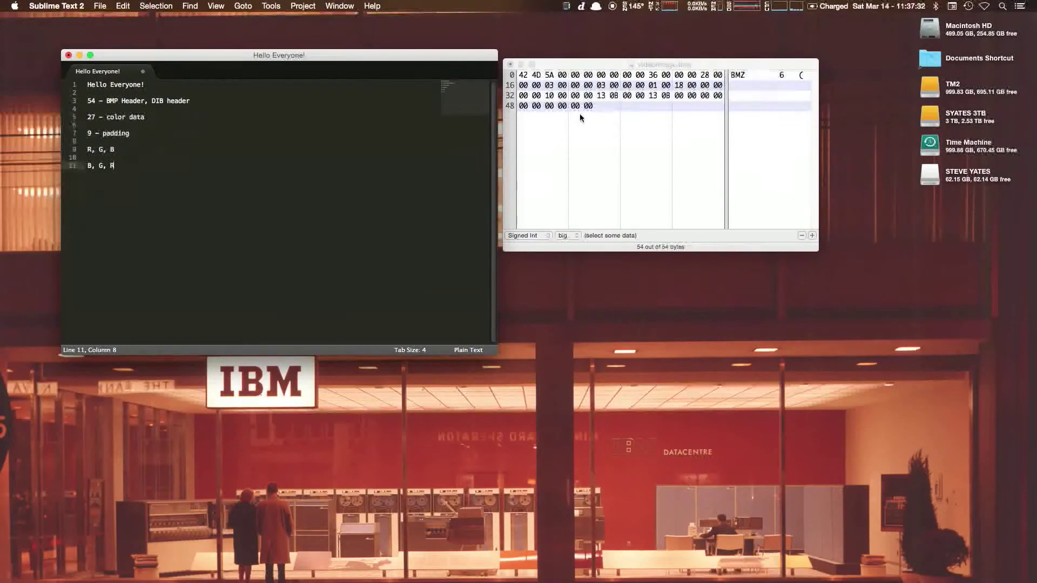
# - Append the first pixel row 00FFFF FF0000 00FF00 with padding BBBBBB after the header in Hex Fiend, and highlight that row's bytes
pyautogui.click(599, 105)
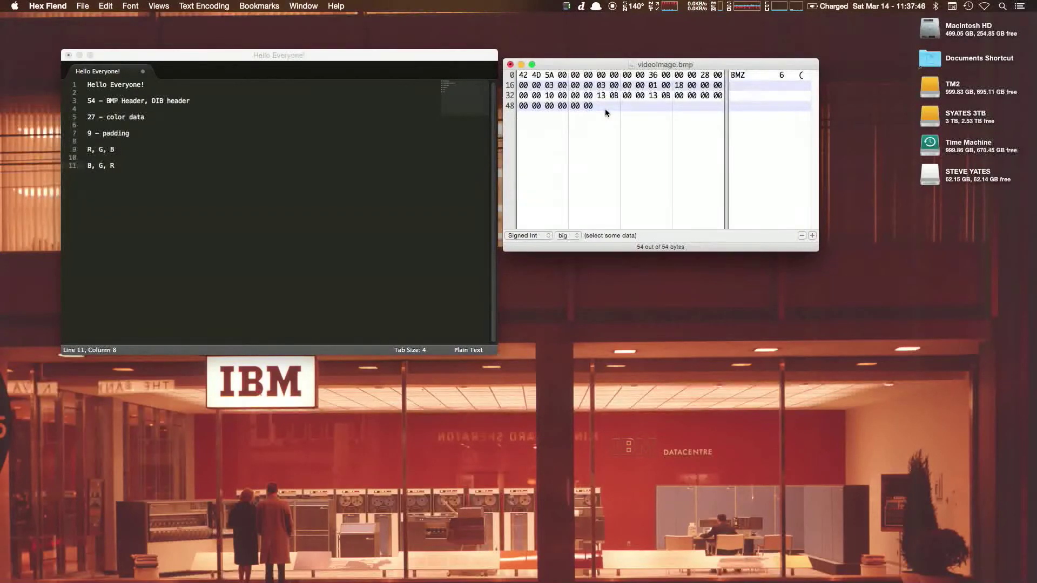
pyautogui.write('0 00 FF FF')
pyautogui.hotkey('ctrl', 'Right')
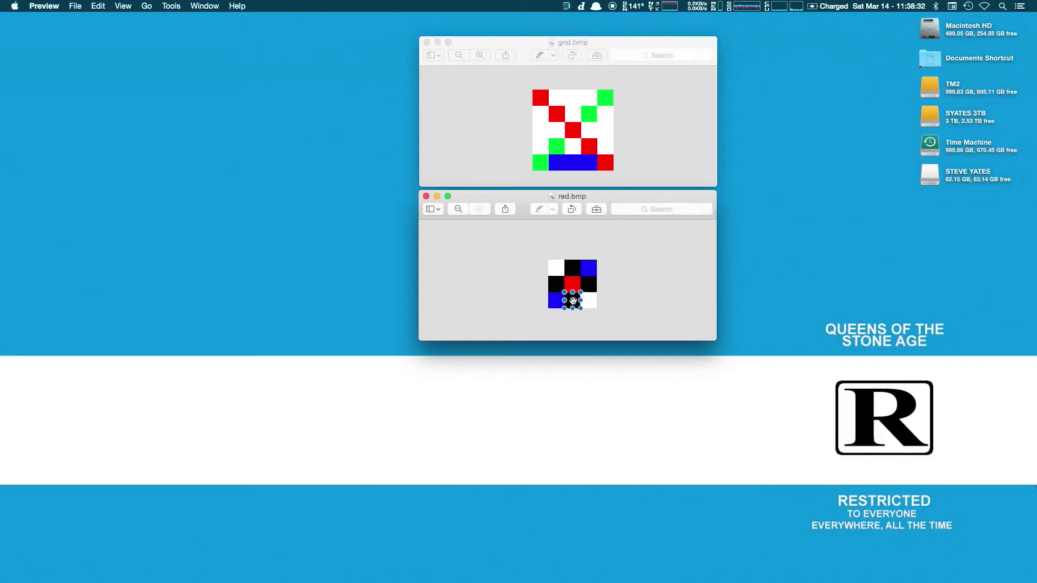
pyautogui.hotkey('ctrl', 'Left')
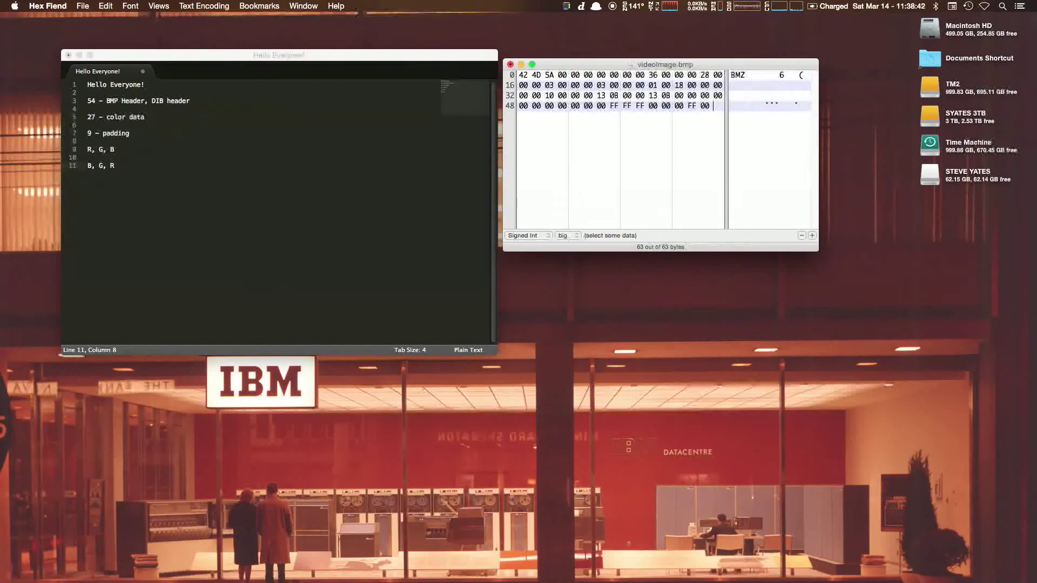
pyautogui.write('00')
pyautogui.write('BB BB ')
pyautogui.write('BB')
pyautogui.moveTo(598, 106); pyautogui.dragTo(621, 113)
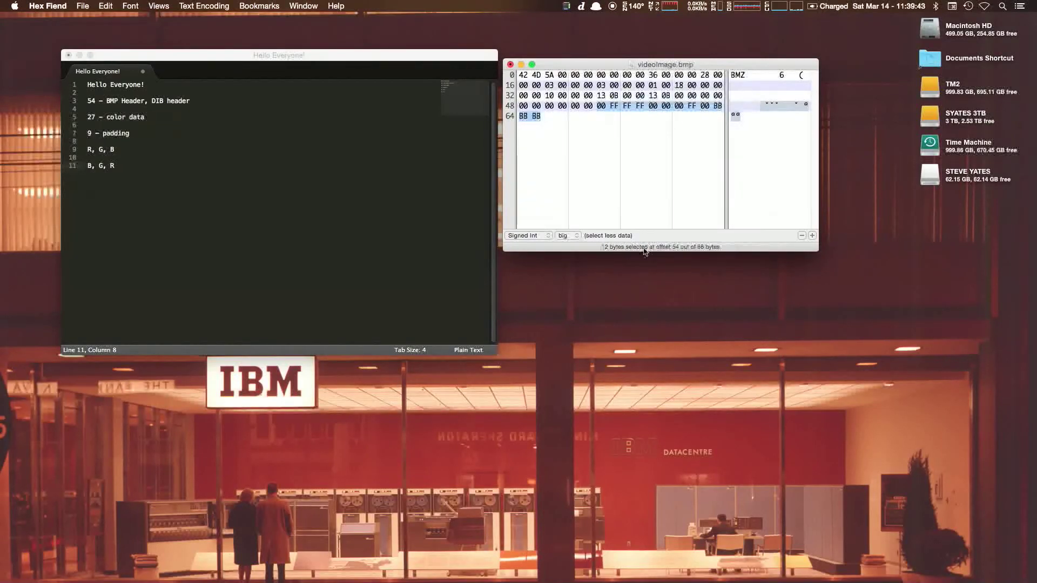
# - Append the second row 00FF00 FFFFFF 00FF00 and the third row 000000 FFFFFF FF00FF, ending each with the padding BBBBBB
pyautogui.click(547, 117)
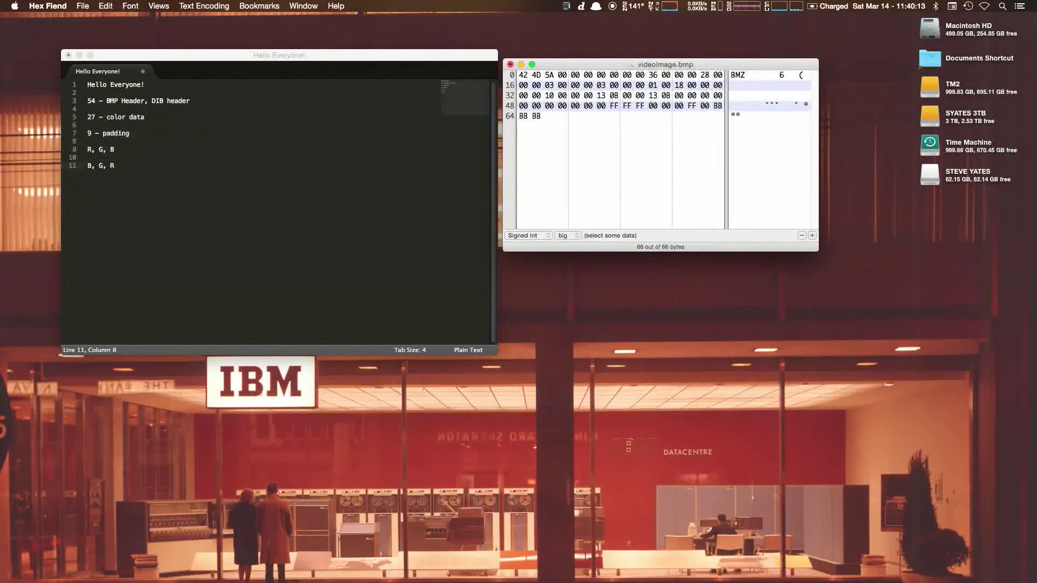
pyautogui.write('00FF00FFFFFF00FF00')
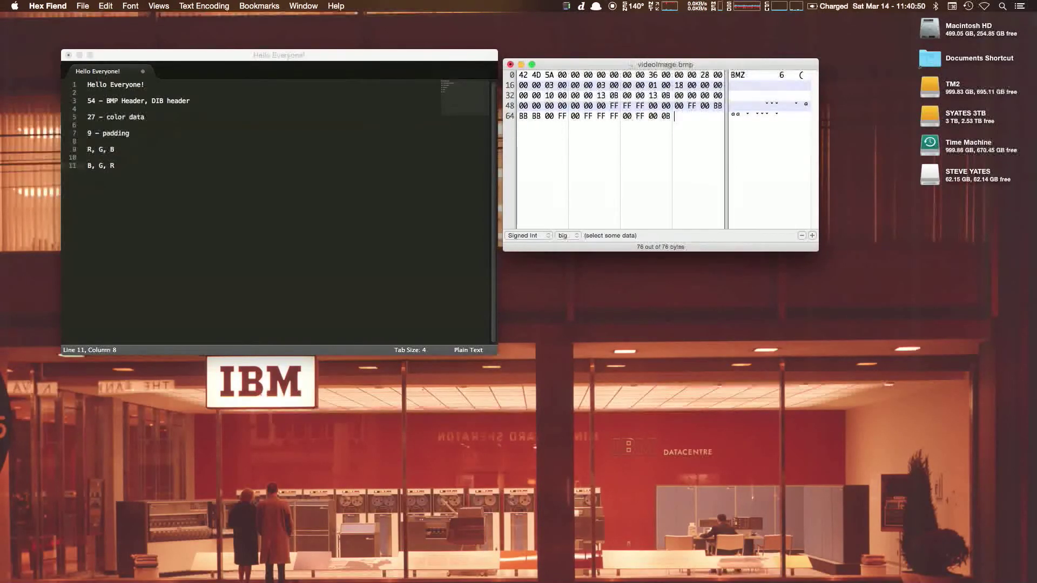
pyautogui.write('BB')
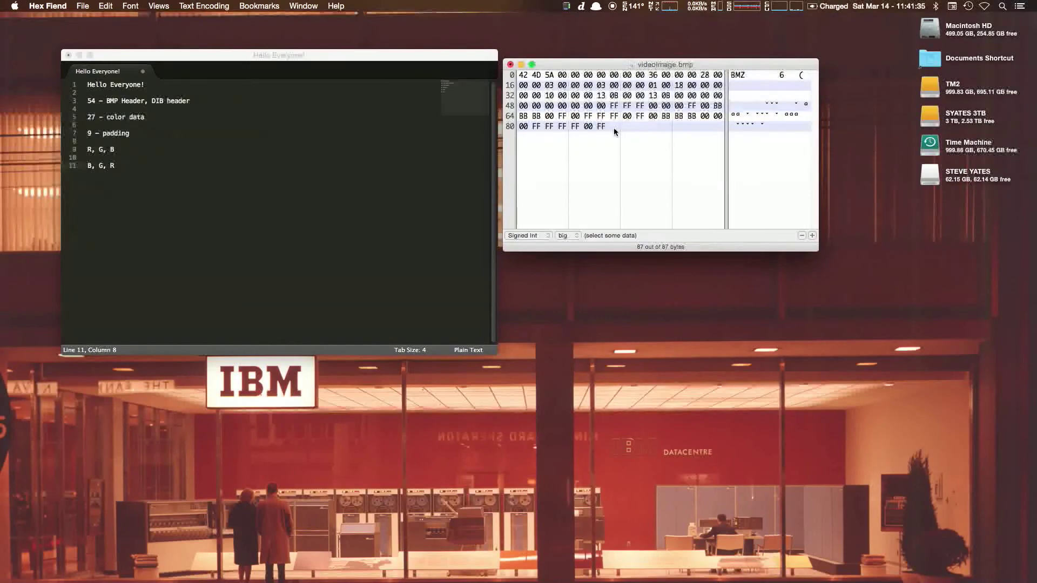
pyautogui.write('BBBBBB')
# - Save the hex document as videoImage.bmp on the Desktop
pyautogui.click(83, 6)
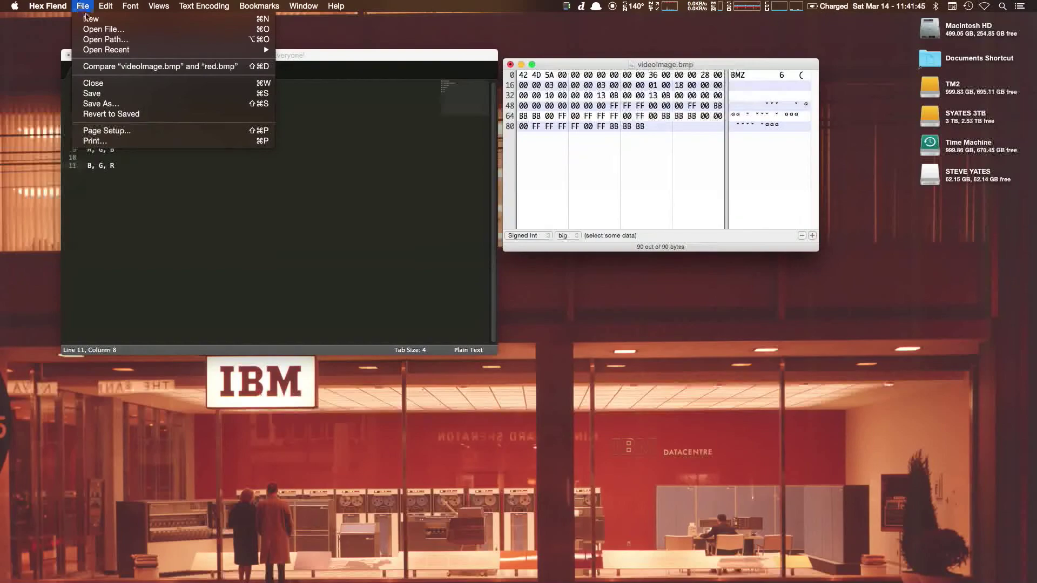
pyautogui.click(106, 102)
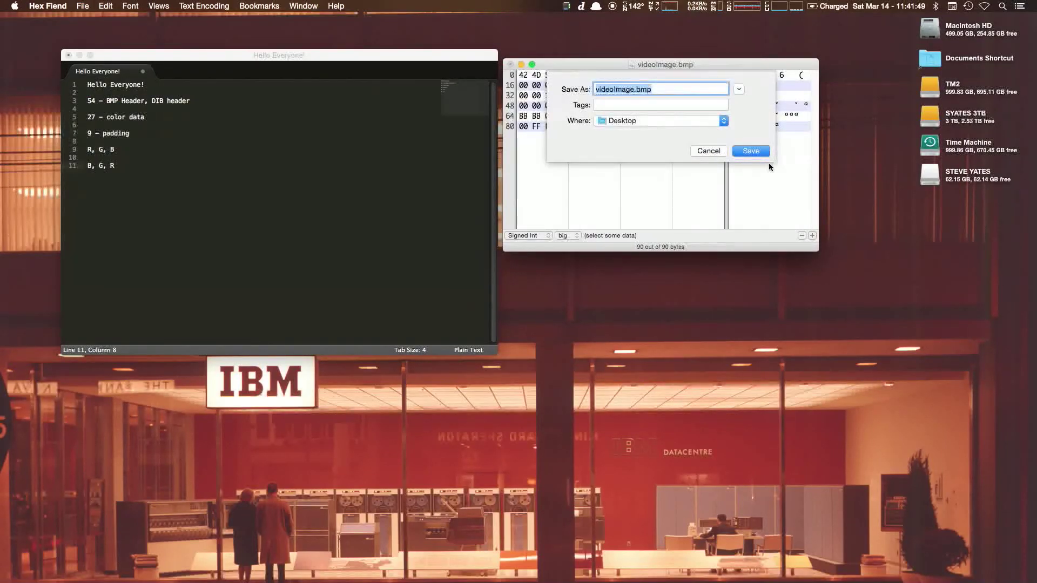
pyautogui.click(757, 153)
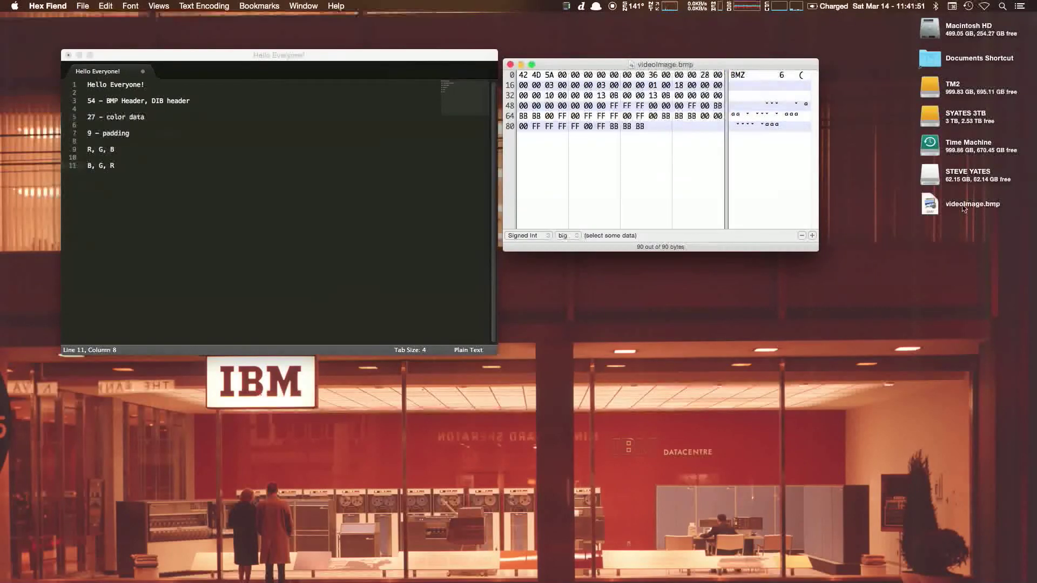
# - Open videoImage.bmp from the desktop in Preview, enlarge the image, and place its window below the hex document
pyautogui.click(937, 214)
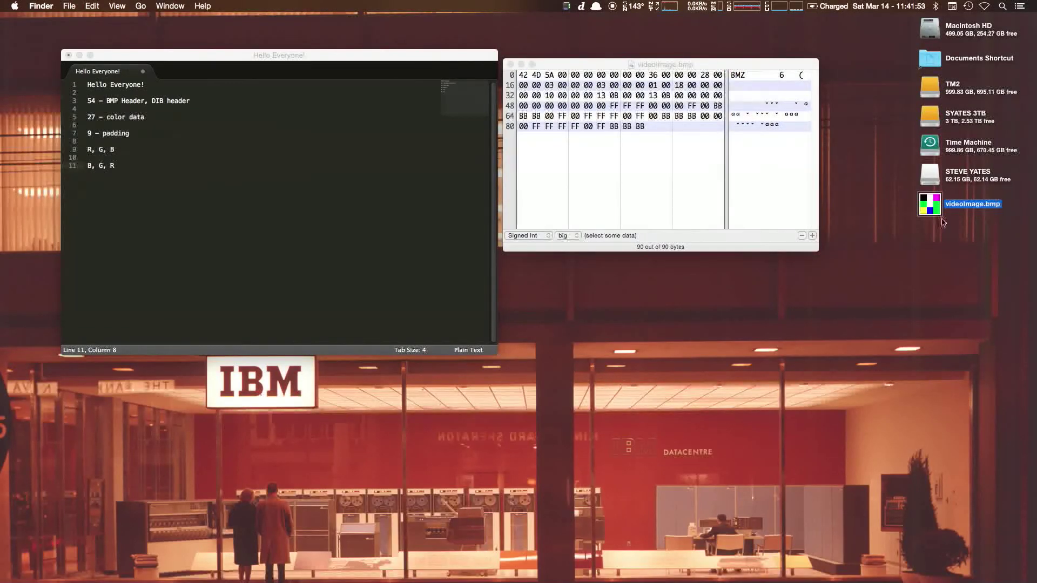
pyautogui.doubleClick(943, 222)
pyautogui.click(74, 46)
pyautogui.click(75, 46)
pyautogui.click(74, 46)
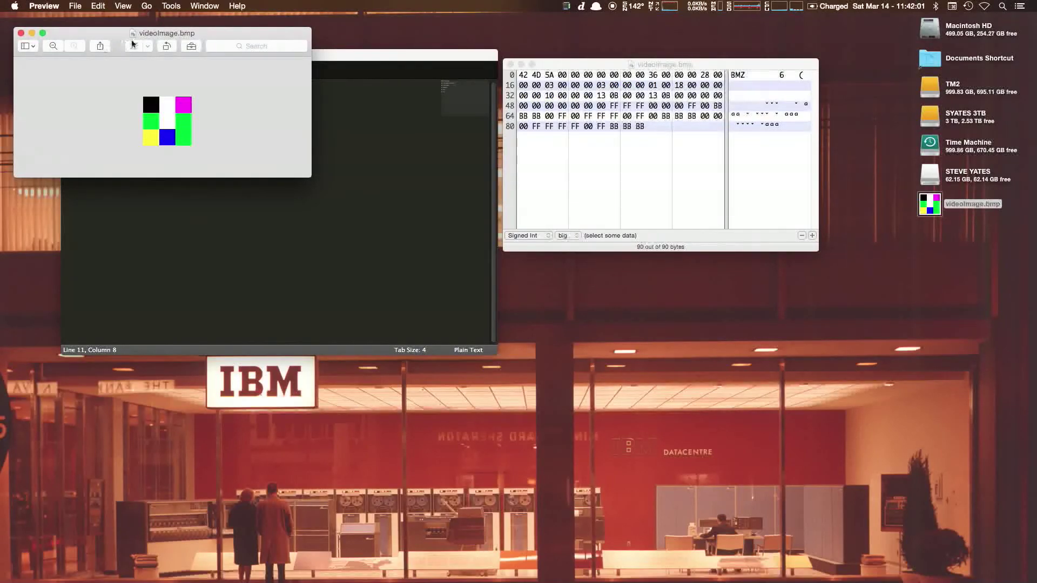
pyautogui.moveTo(215, 35); pyautogui.dragTo(744, 265)
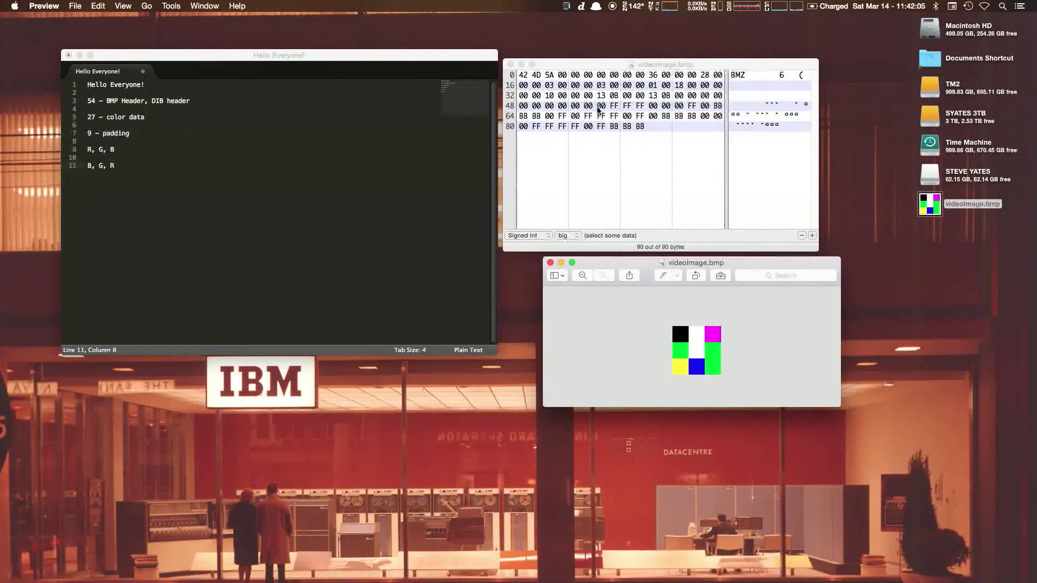
# - Highlight the three bytes of the first pixel and those of the second pixel in Hex Fiend, and close the image preview
pyautogui.click(598, 110)
pyautogui.moveTo(598, 107); pyautogui.dragTo(639, 112)
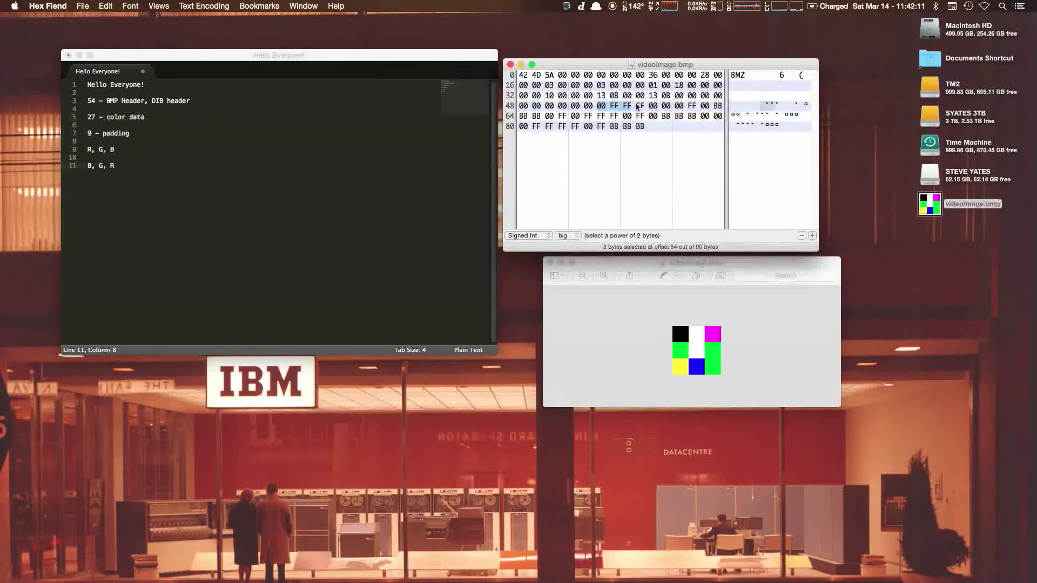
pyautogui.moveTo(640, 106); pyautogui.dragTo(671, 107)
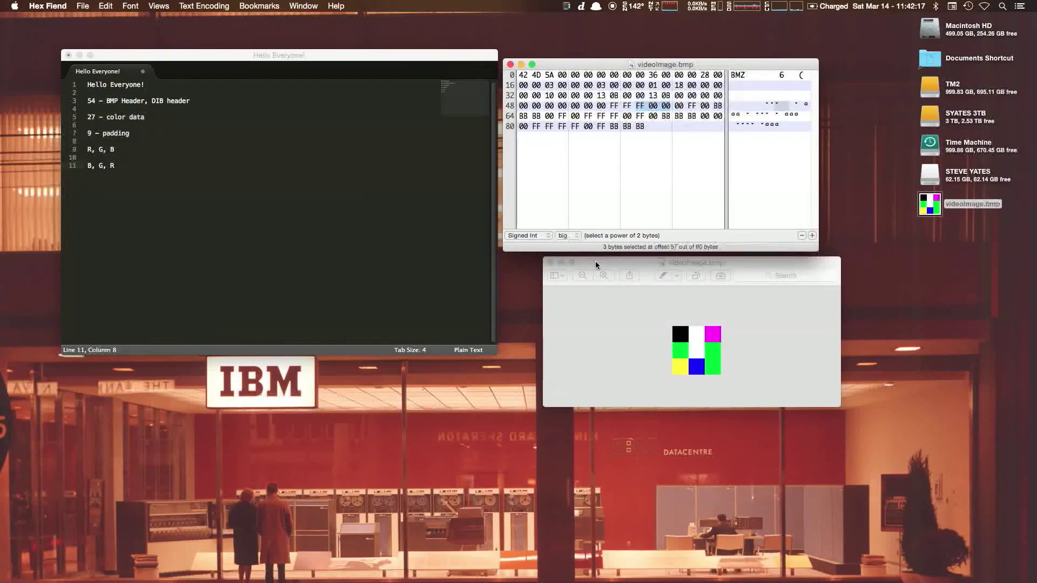
pyautogui.click(552, 263)
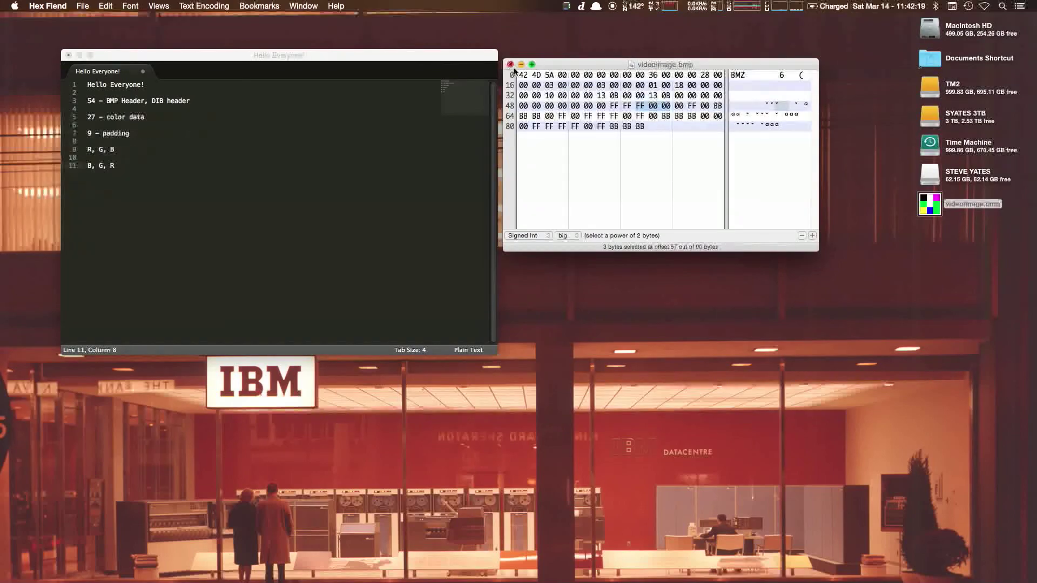